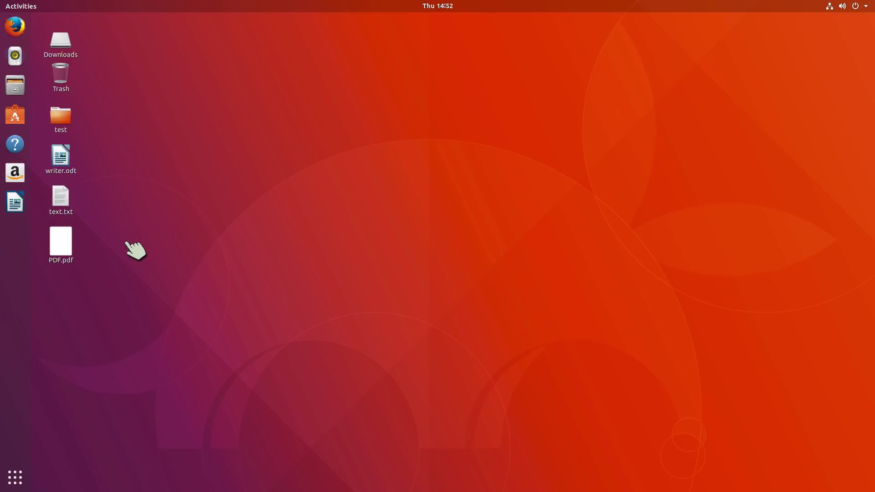
Make three desktop folders named xvxzcvc, bcbcvx and bcvbcb with New Folder
right_click(179, 214)
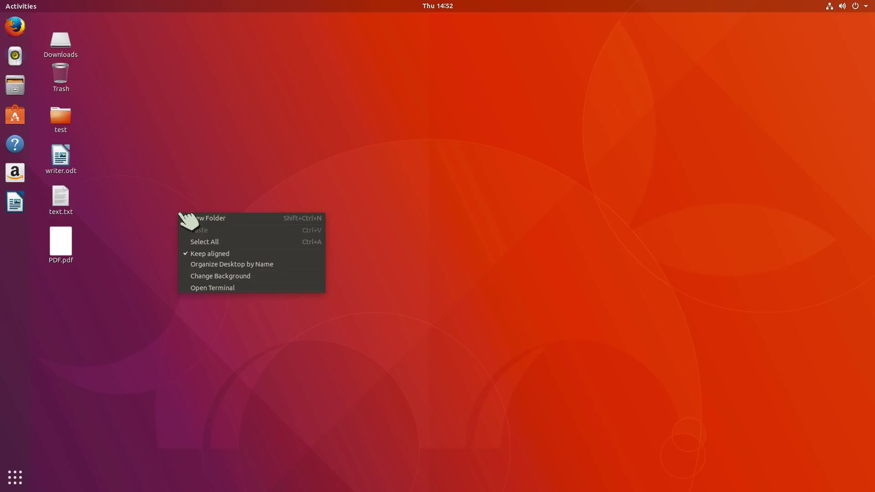
click(214, 218)
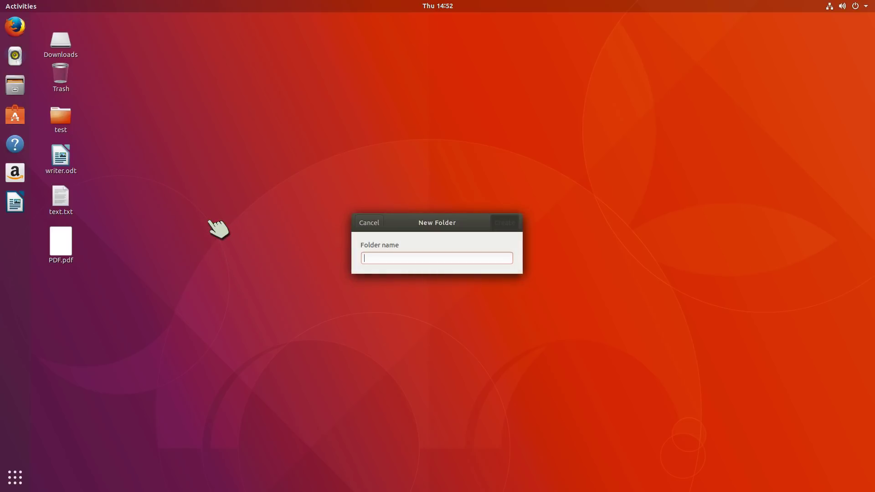
text(xvxzcvc)
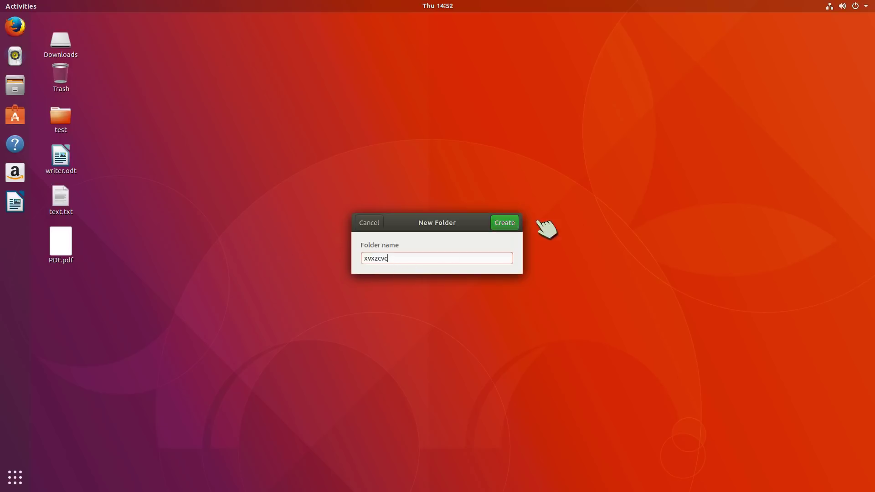
click(504, 223)
right_click(132, 235)
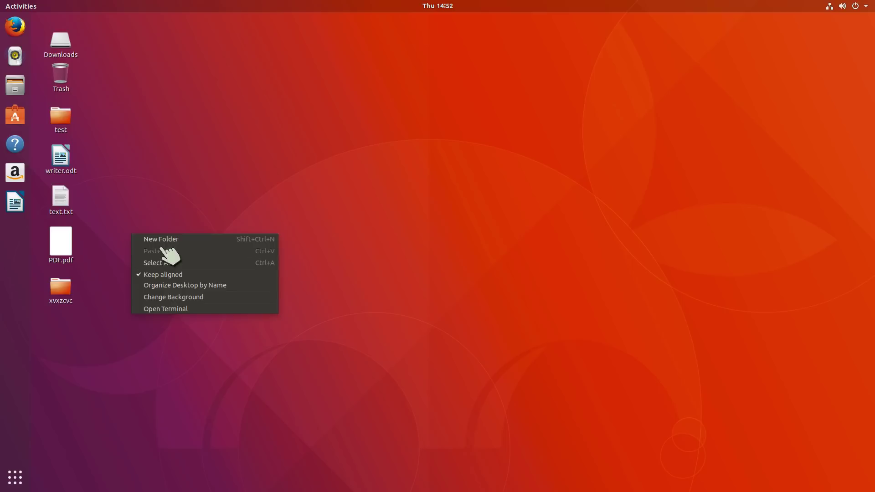
click(162, 241)
text(bcbcvx)
click(504, 223)
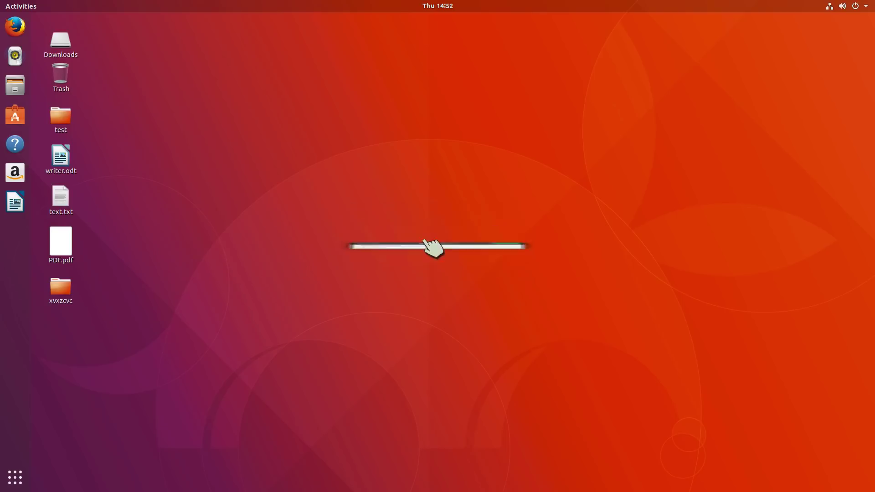
right_click(170, 259)
click(213, 263)
text(bcvbcb)
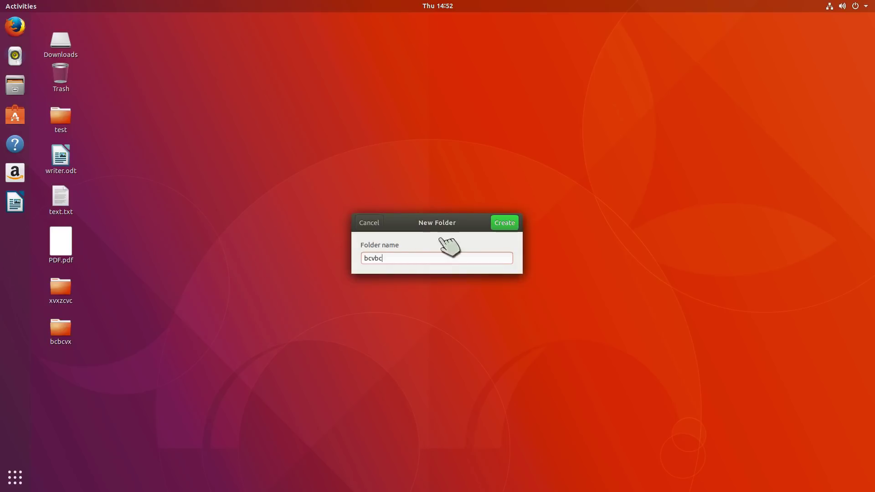
click(512, 225)
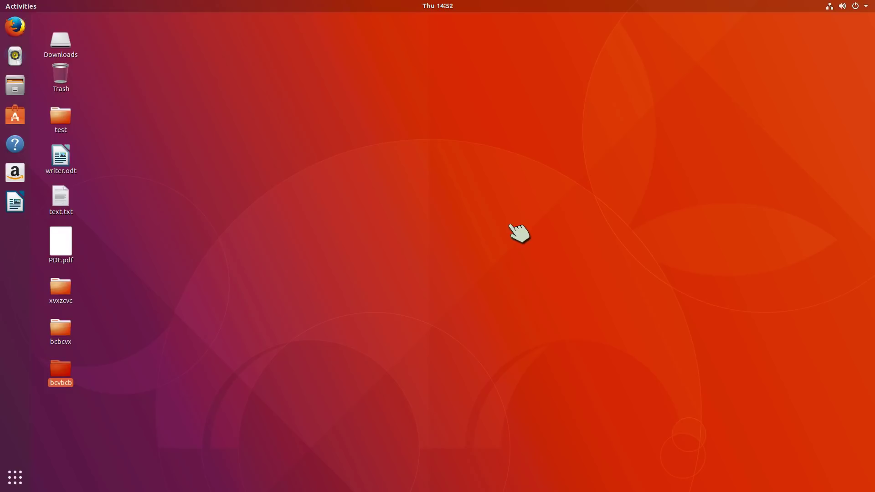
Open Rename on the xvxzcvc folder and cancel it, keeping its name
right_click(72, 291)
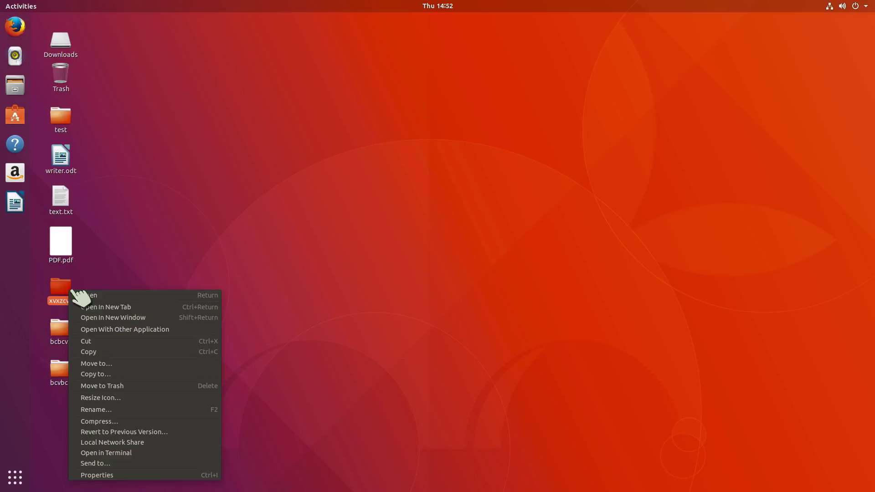
click(128, 411)
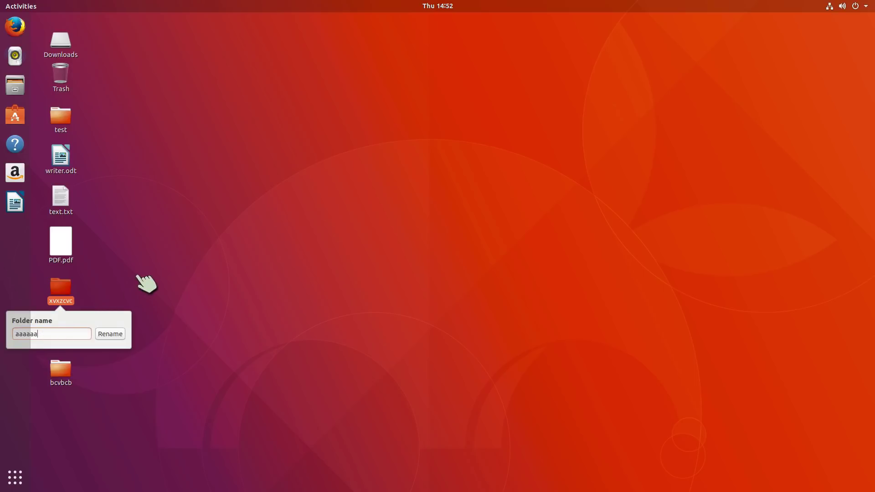
key(Escape)
Dismiss a rename of the test folder, then rubber-band select the three new folders
right_click(56, 115)
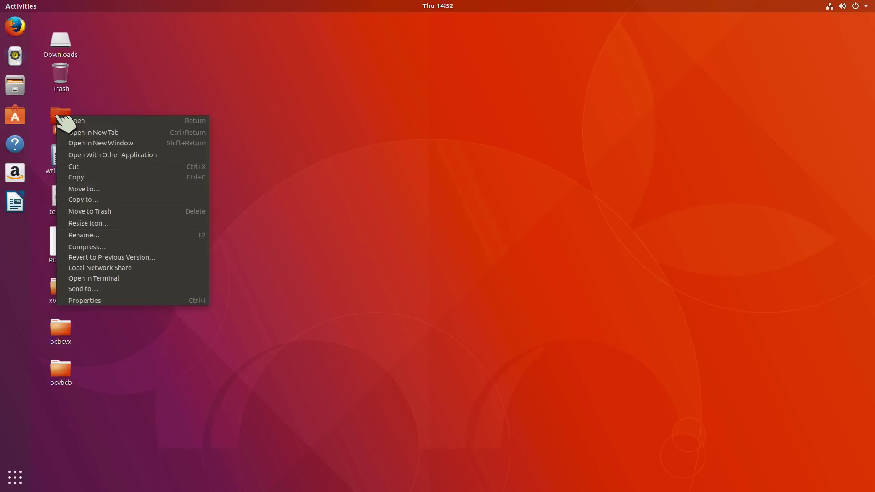
click(139, 236)
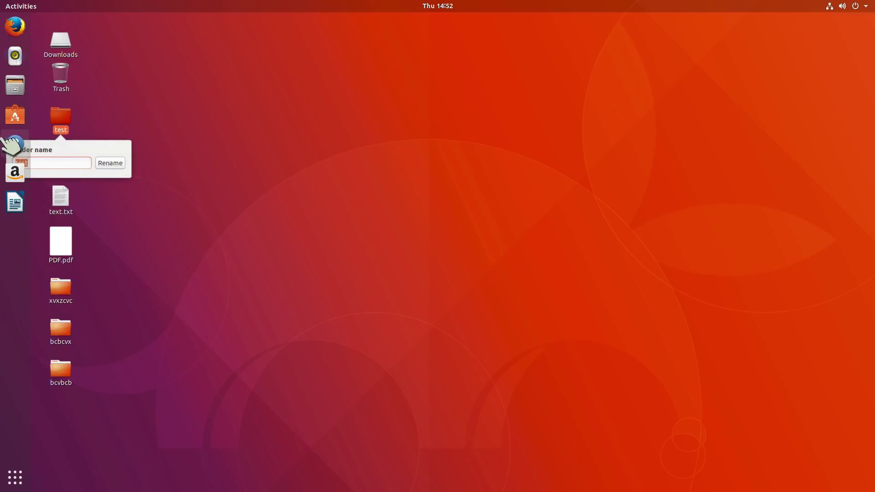
click(104, 127)
drag(96, 390, 56, 291)
Batch-rename the selected folders with template 'folder' plus two-digit numbers (folder 01–03)
right_click(78, 299)
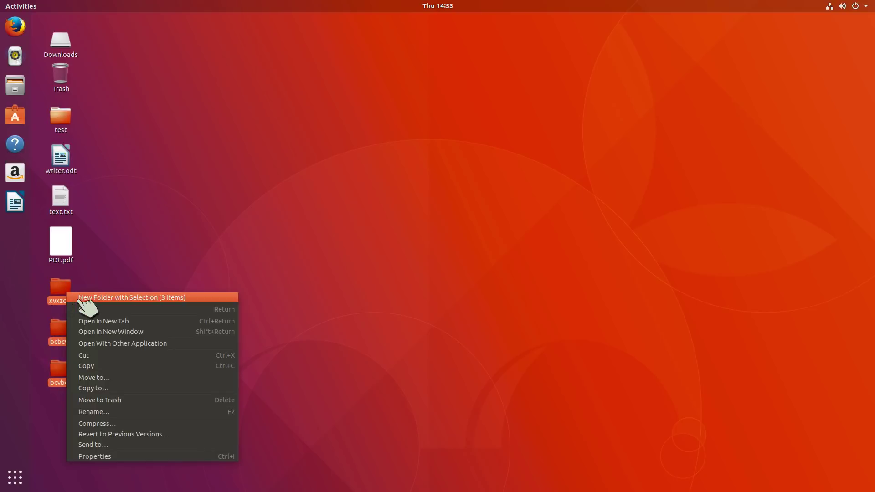
click(114, 413)
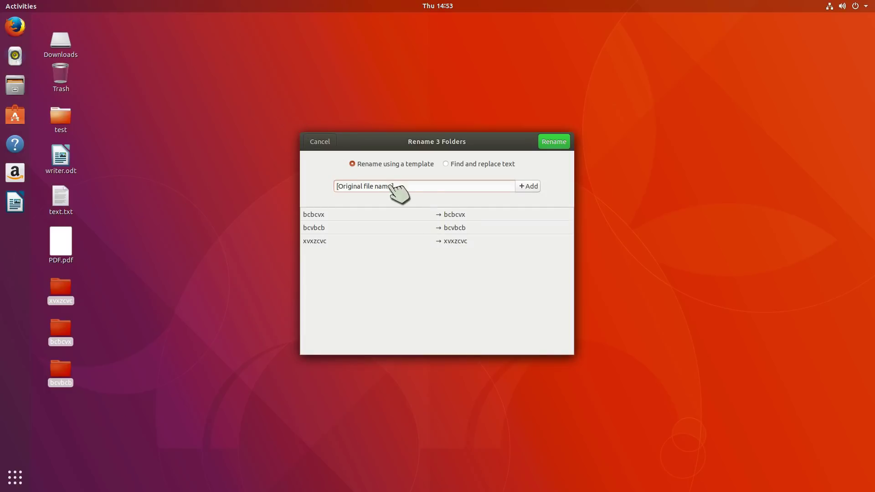
text(folder)
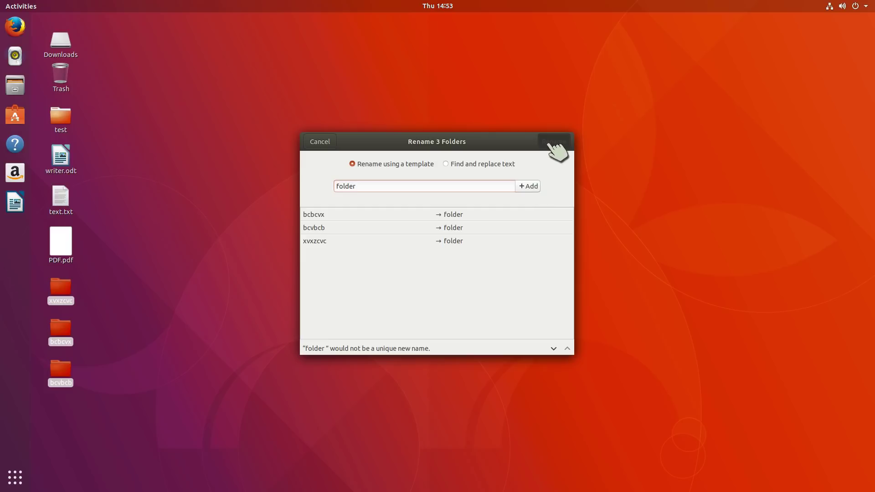
click(528, 186)
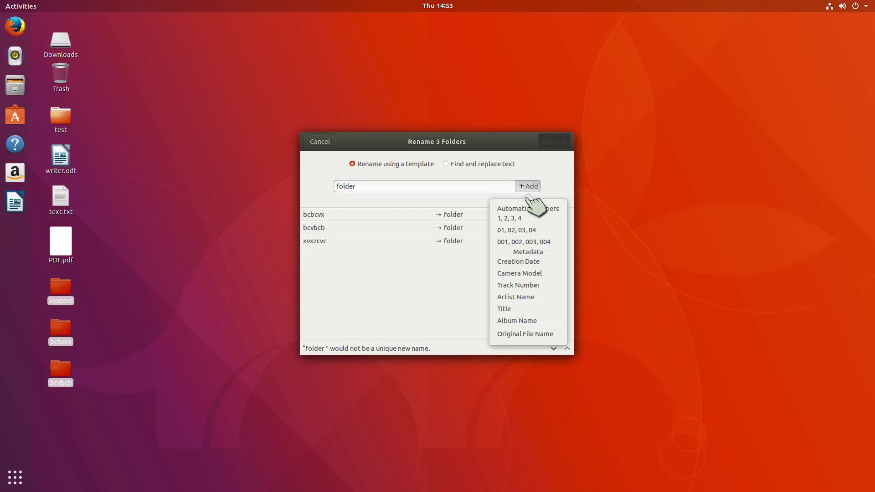
click(522, 230)
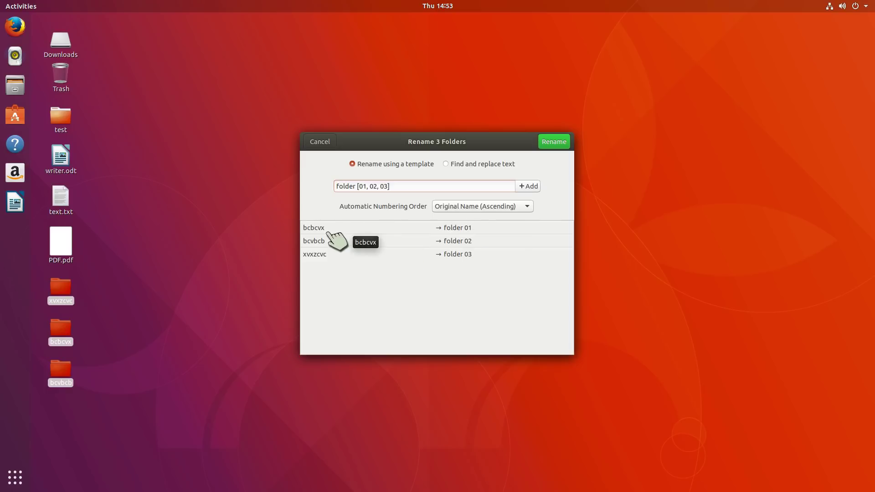
click(564, 141)
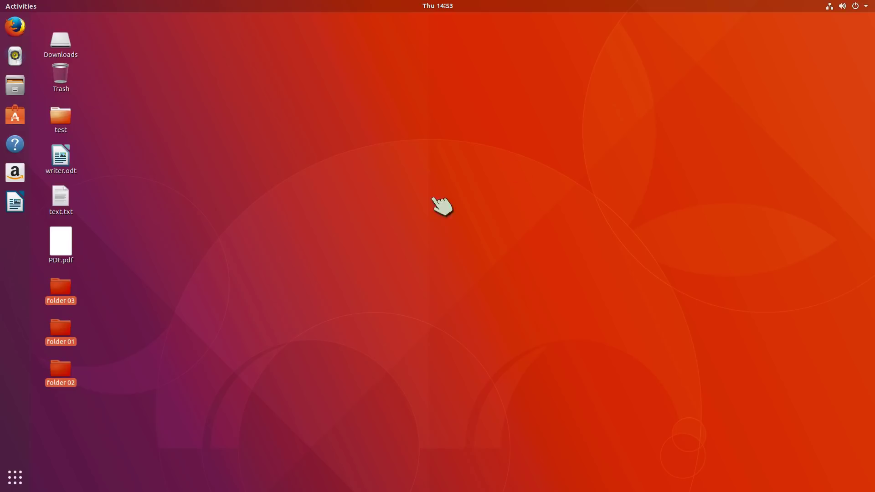
Move folders 01 to 03 into the Trash and empty it permanently
drag(82, 408, 62, 298)
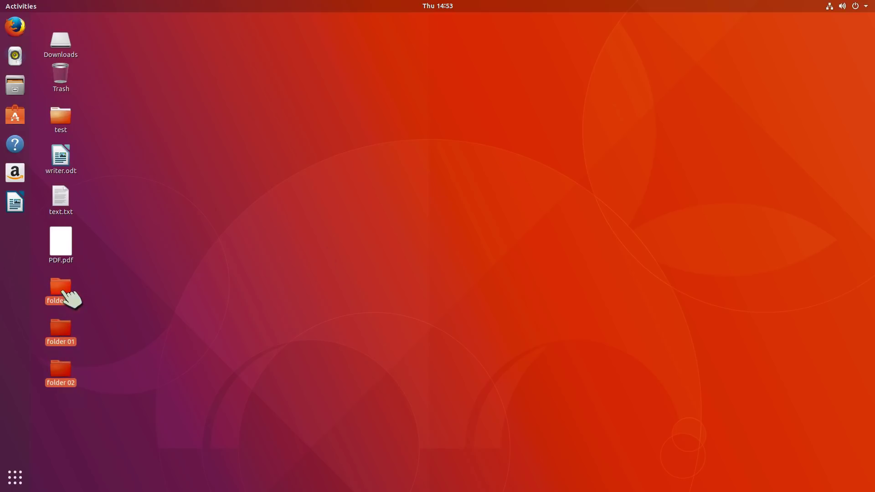
drag(68, 74, 69, 74)
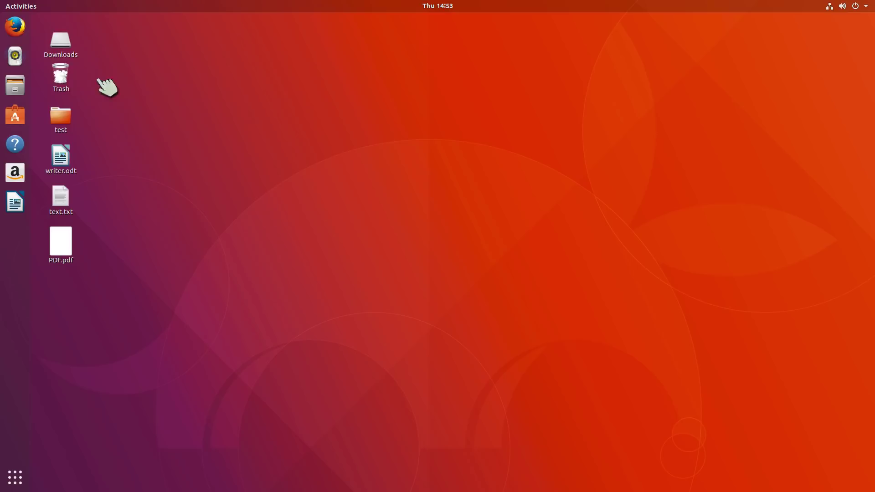
right_click(66, 76)
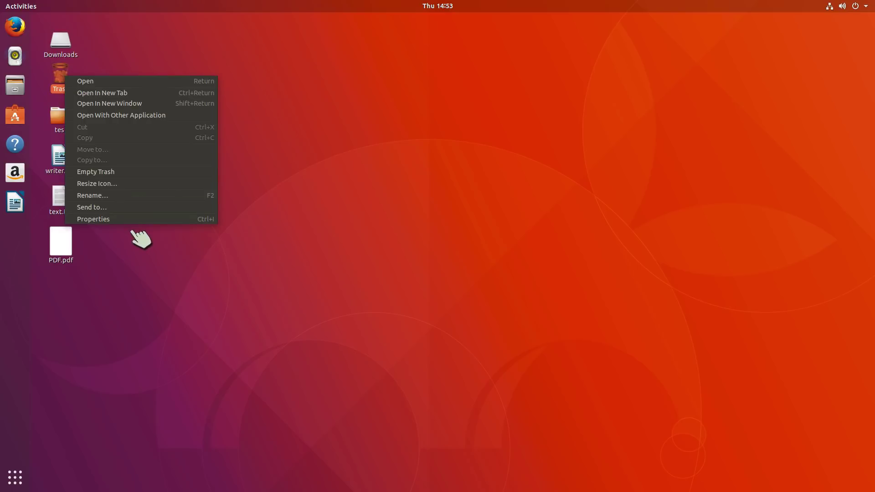
click(130, 172)
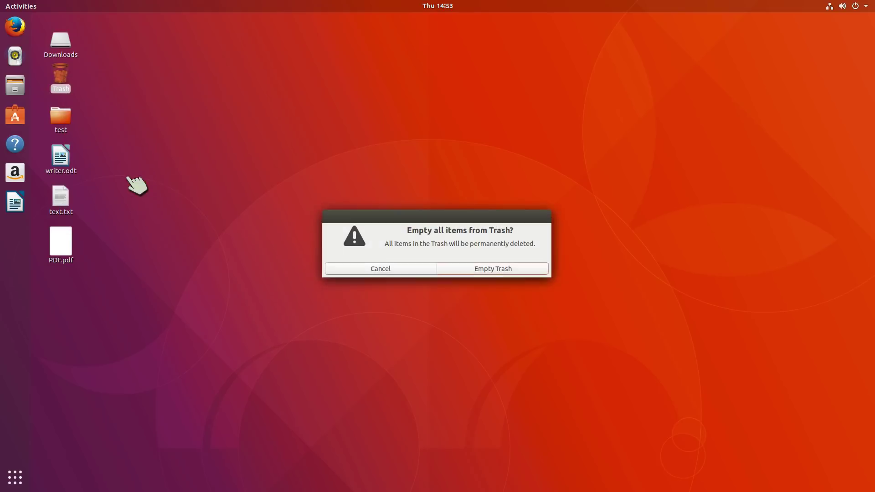
click(486, 270)
View the Trash properties, then close them
right_click(66, 75)
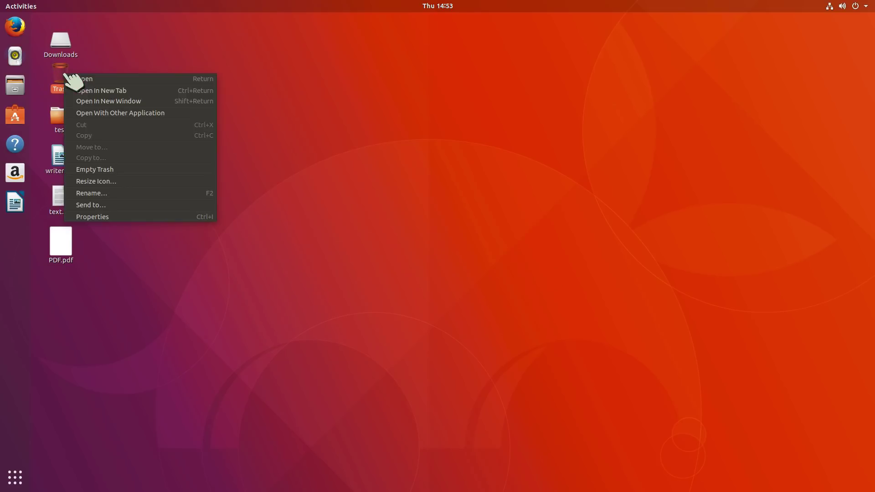
click(151, 217)
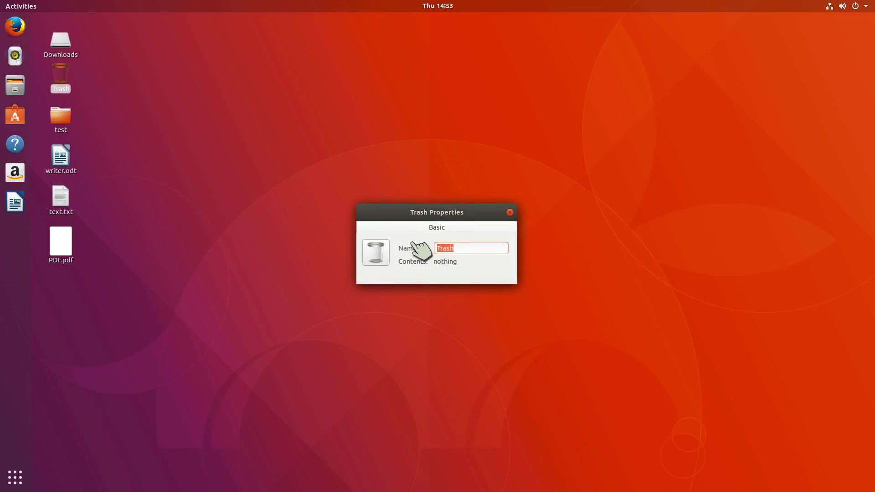
click(509, 213)
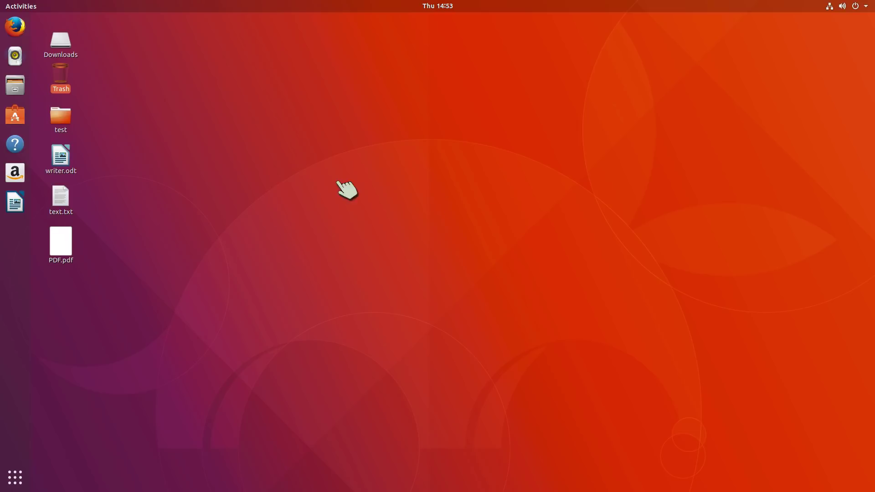
Open the test folder in Files, reposition the window and show Other Locations
click(59, 118)
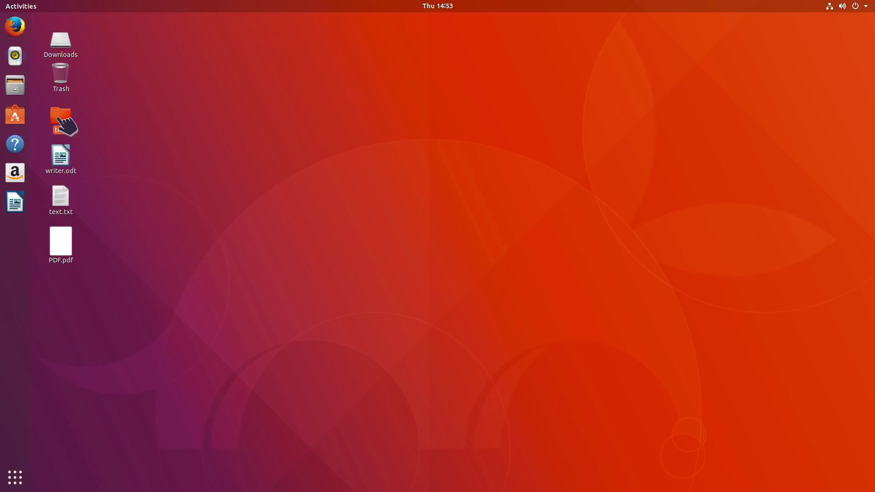
double_click(64, 119)
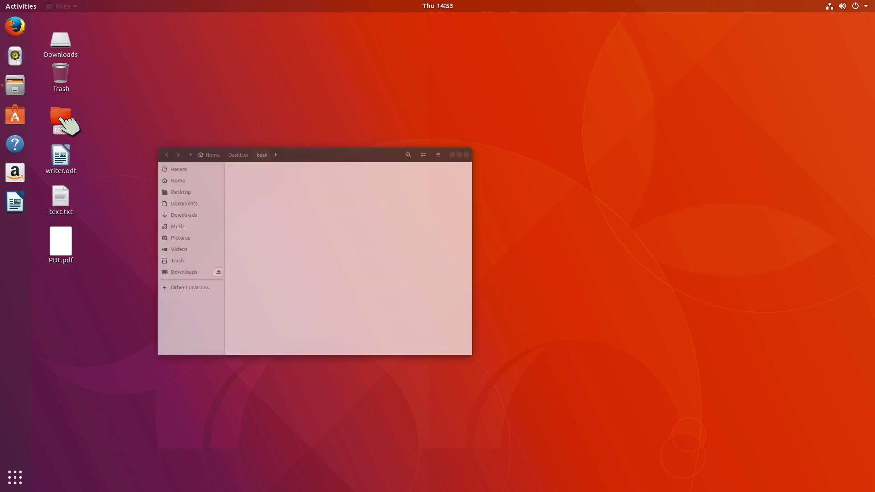
drag(313, 98, 409, 69)
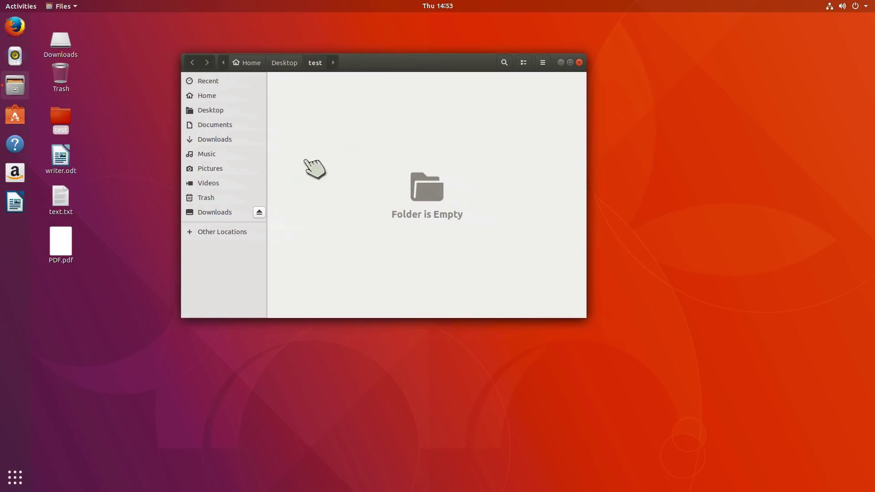
click(201, 233)
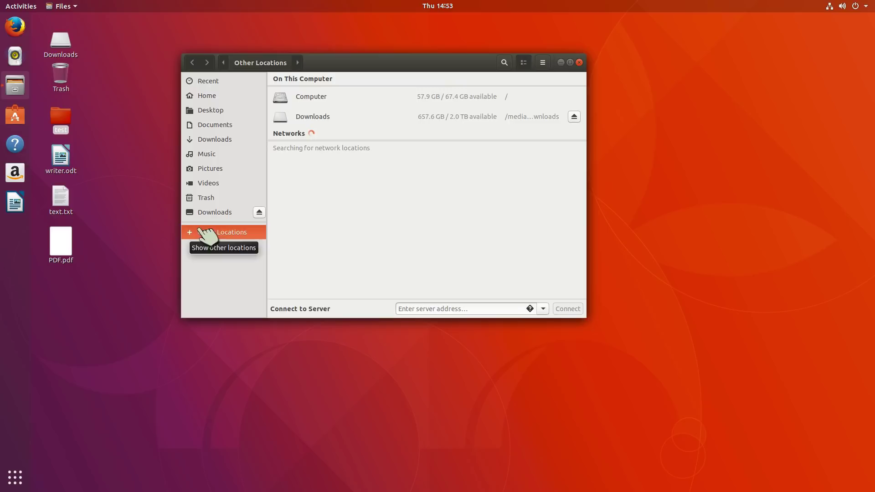
Bookmark the test folder in the Files sidebar, then remove that bookmark
drag(63, 119, 223, 284)
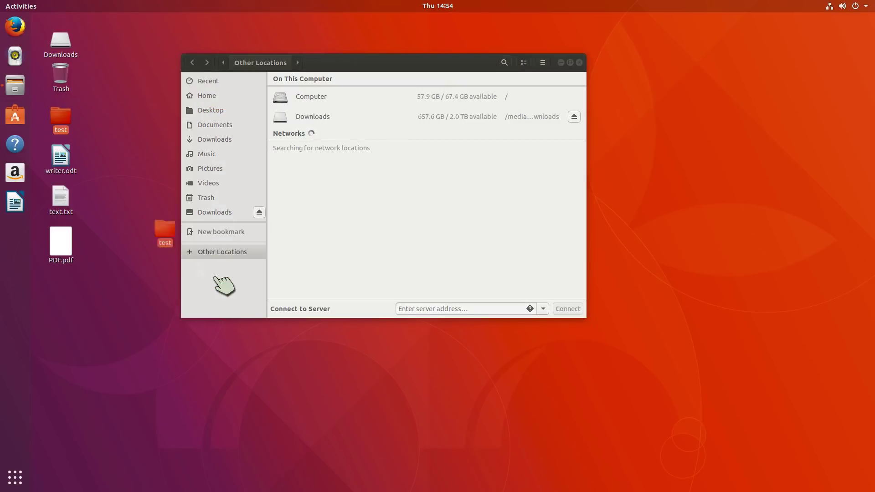
drag(61, 119, 234, 237)
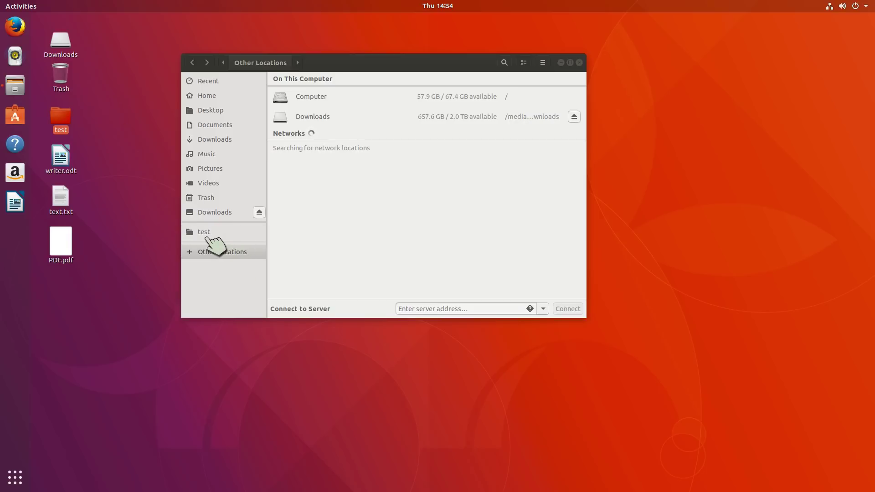
right_click(204, 232)
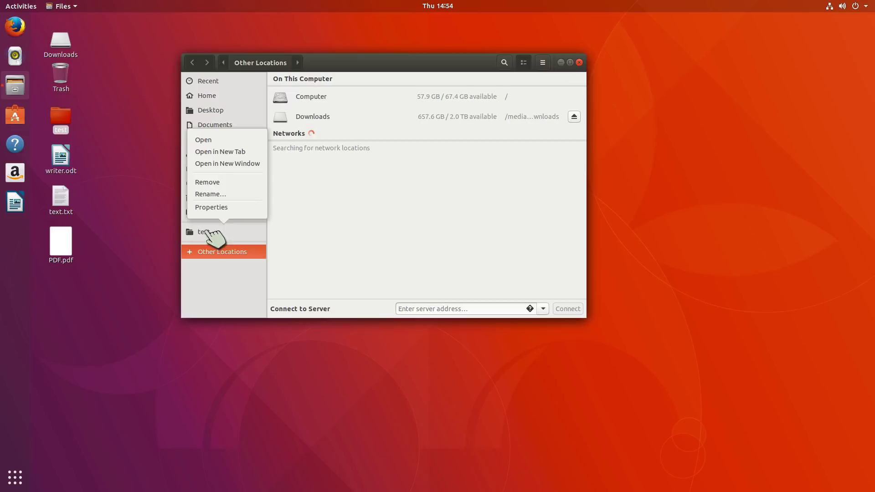
click(228, 183)
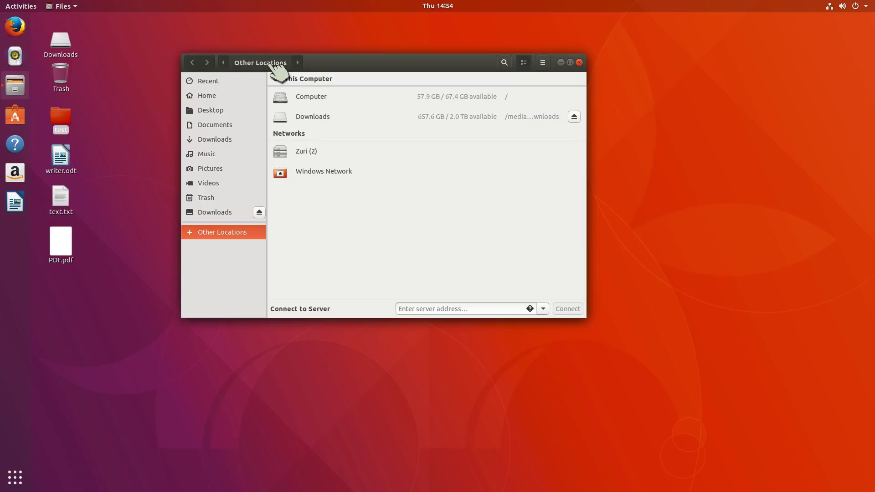
Open the Desktop folder and toggle between list and icon view, ending in icons
click(216, 112)
click(524, 62)
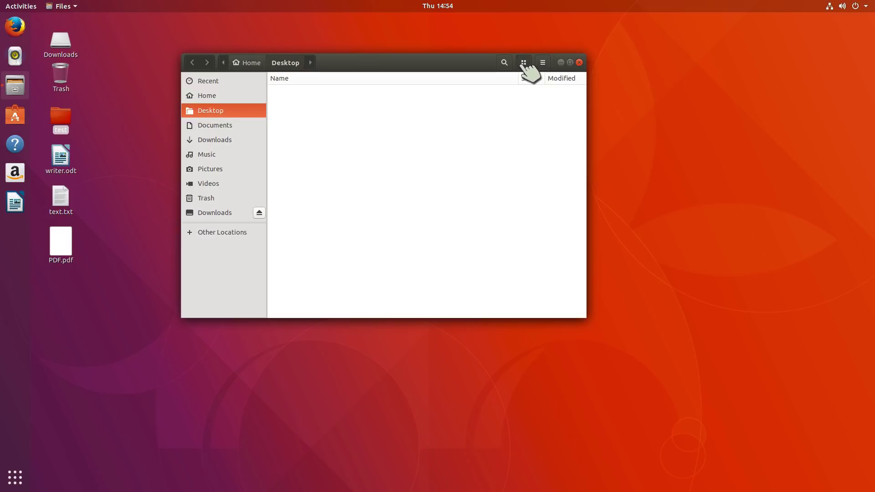
click(523, 63)
click(524, 63)
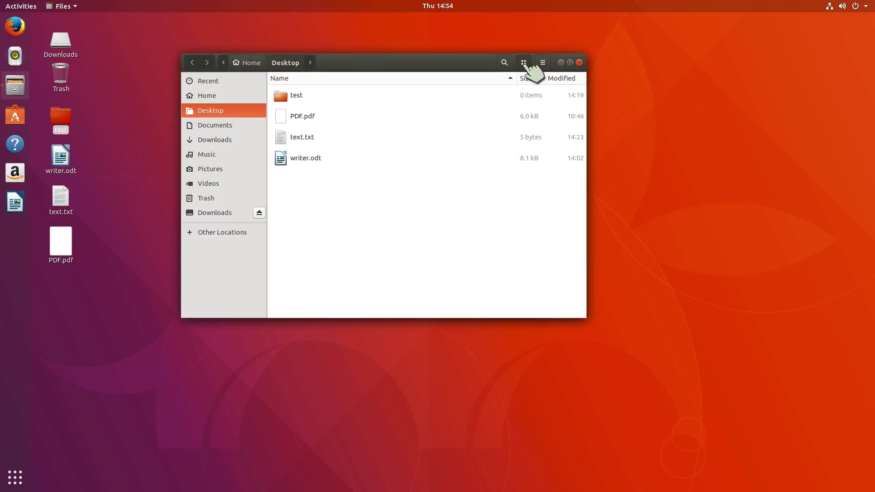
click(524, 62)
click(524, 63)
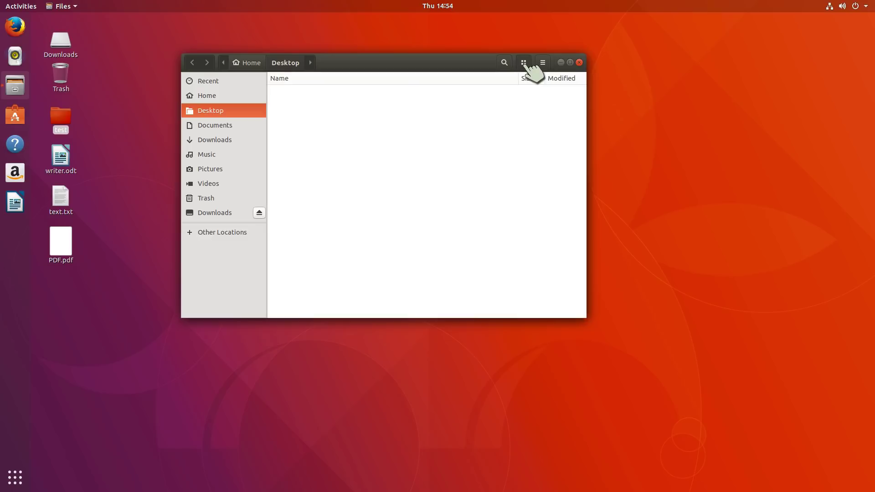
click(524, 63)
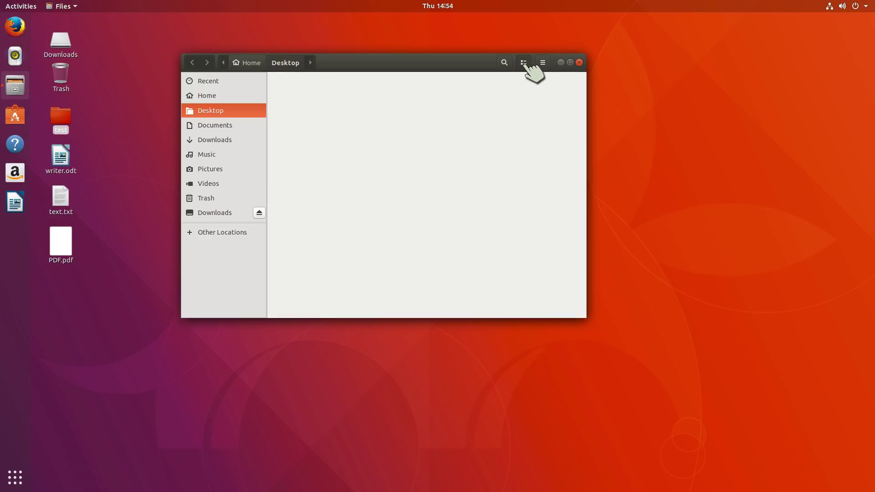
Check the view and sorting options unchanged, then move the Files window right
click(547, 63)
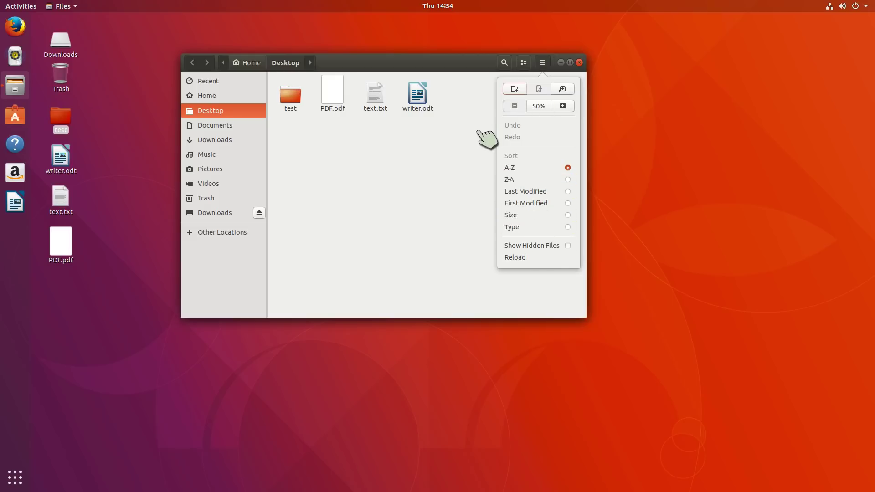
click(392, 181)
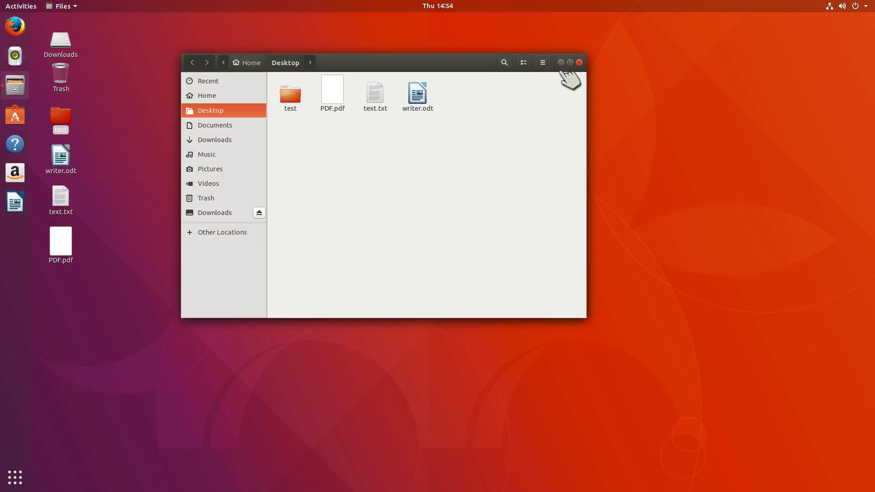
drag(424, 68, 490, 67)
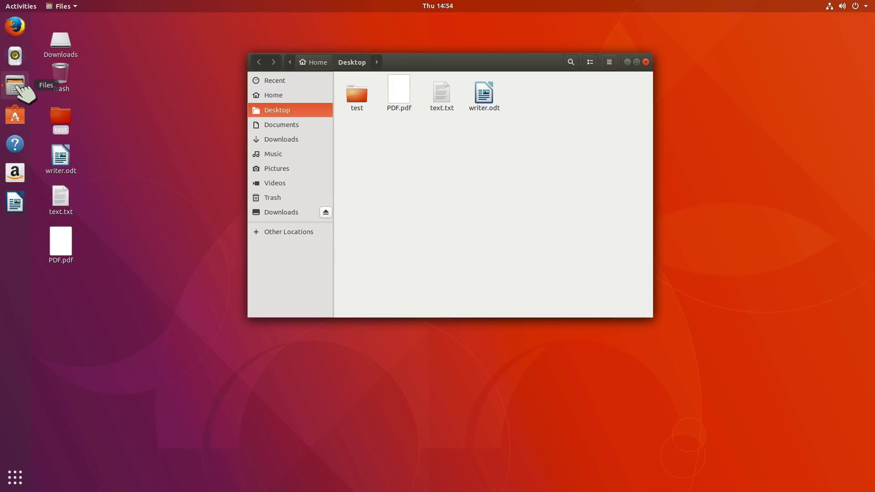
right_click(19, 88)
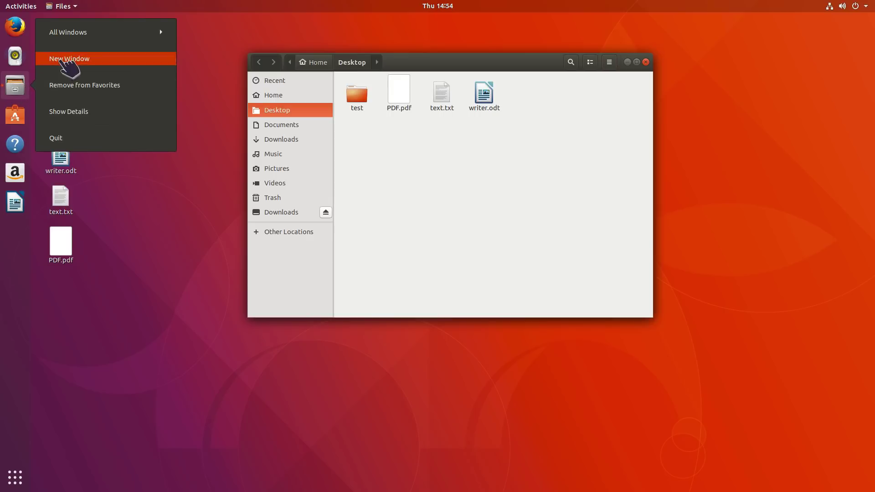
click(66, 60)
drag(466, 65, 654, 72)
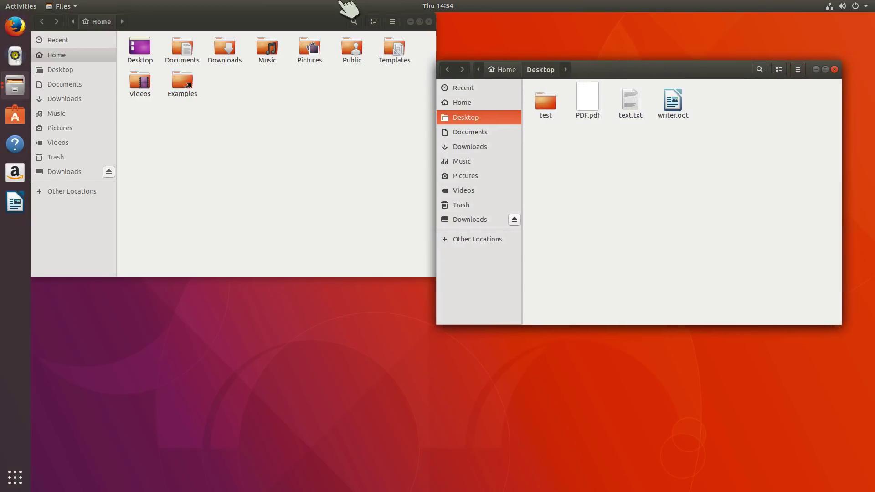
drag(324, 20, 328, 71)
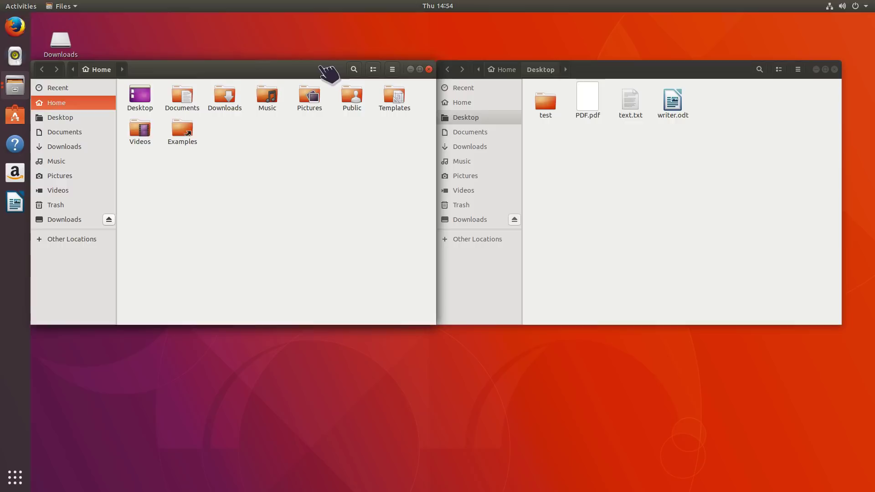
click(428, 68)
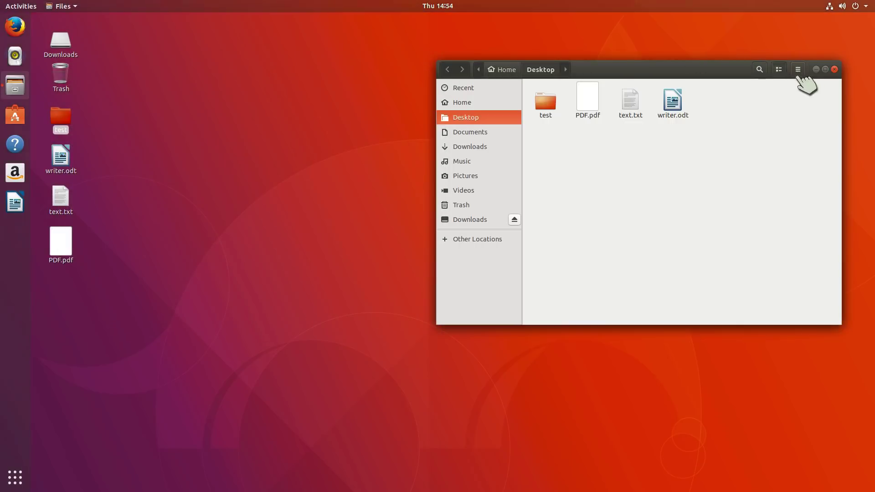
Close the Desktop Files window and cancel a rename of the test folder
click(834, 69)
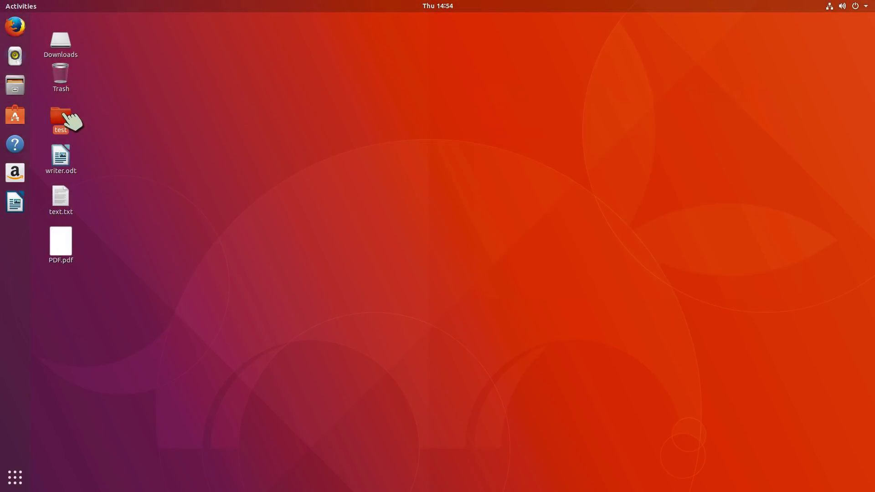
right_click(60, 118)
click(109, 233)
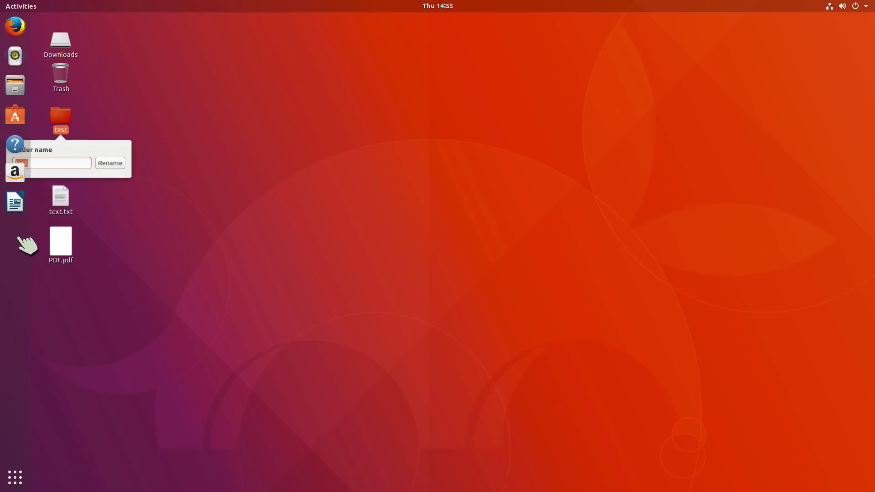
click(86, 369)
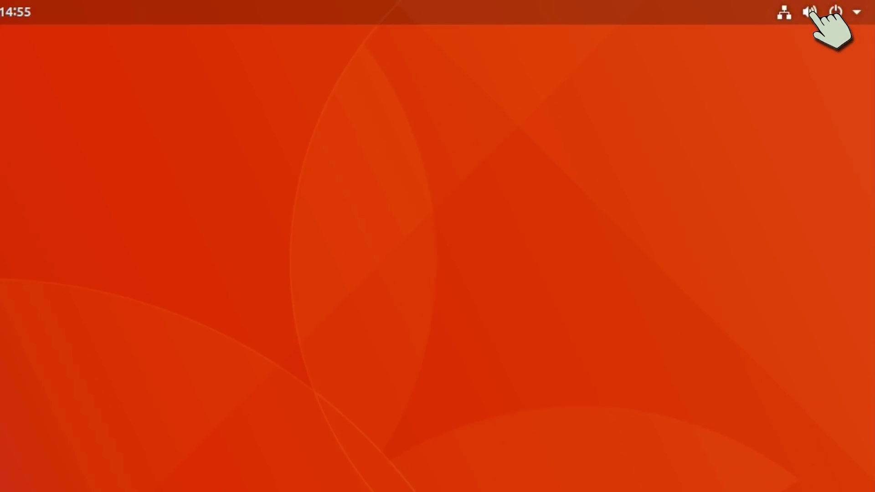
Check the volume slider in the top-right system menu, then launch Settings from it
click(856, 13)
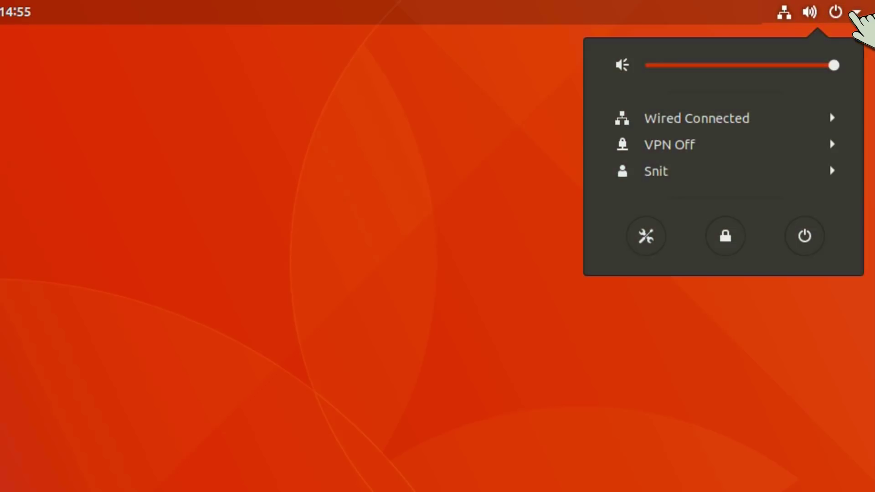
click(790, 14)
click(836, 13)
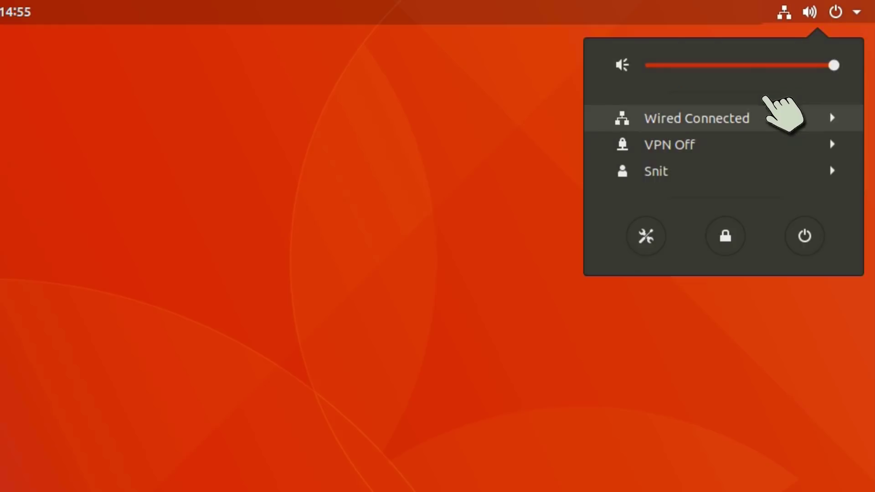
scroll(761, 66, down, 10)
scroll(760, 66, up, 10)
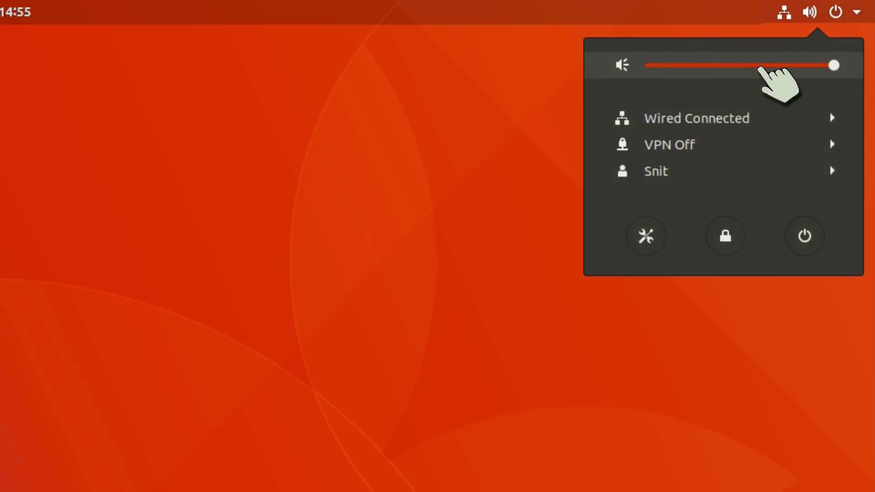
scroll(760, 66, down, 12)
scroll(760, 66, up, 8)
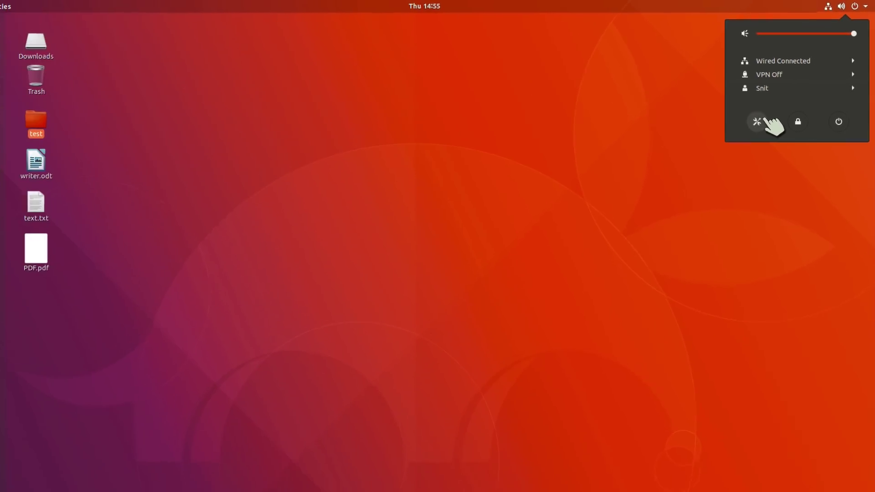
click(646, 236)
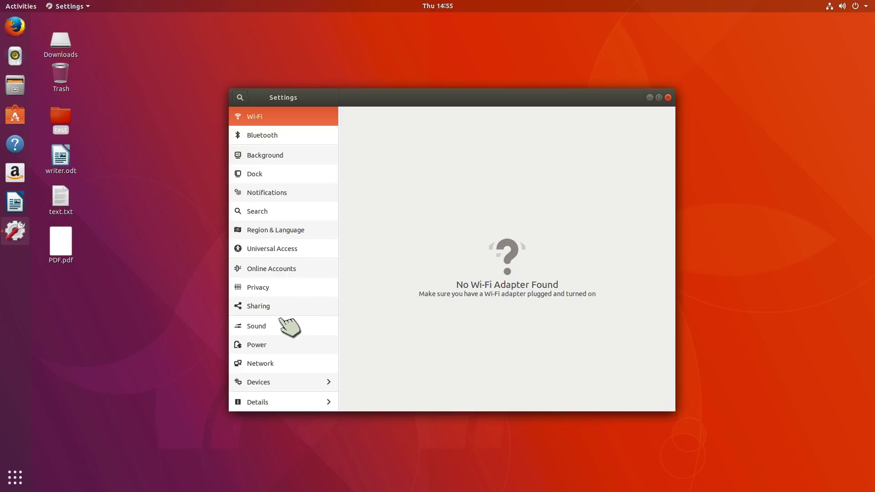
In Dock settings, turn dock auto-hide on to test it, then off again
click(268, 176)
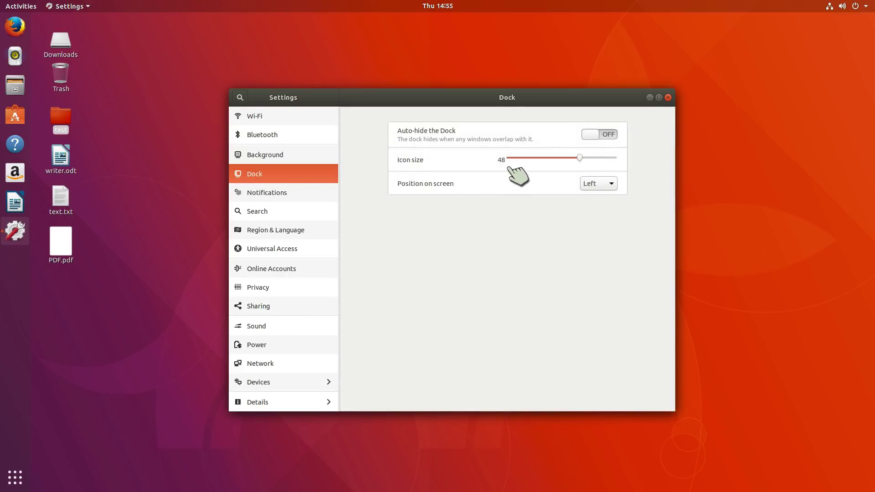
click(607, 136)
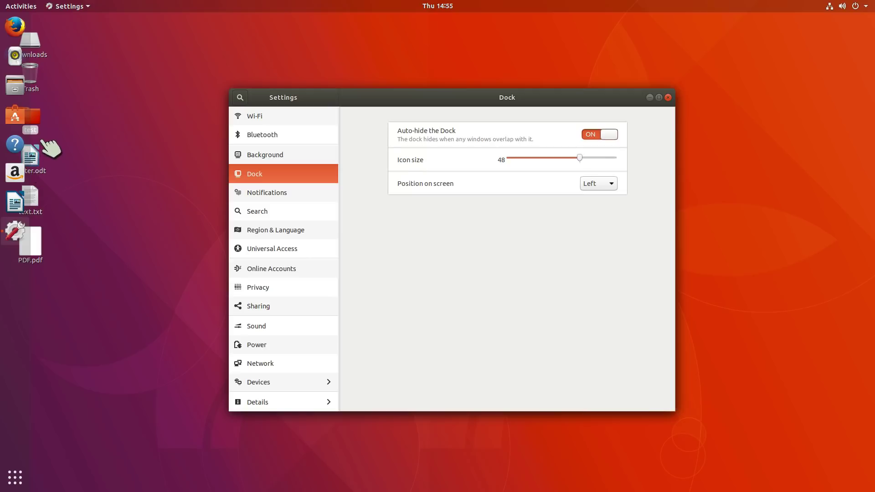
click(72, 117)
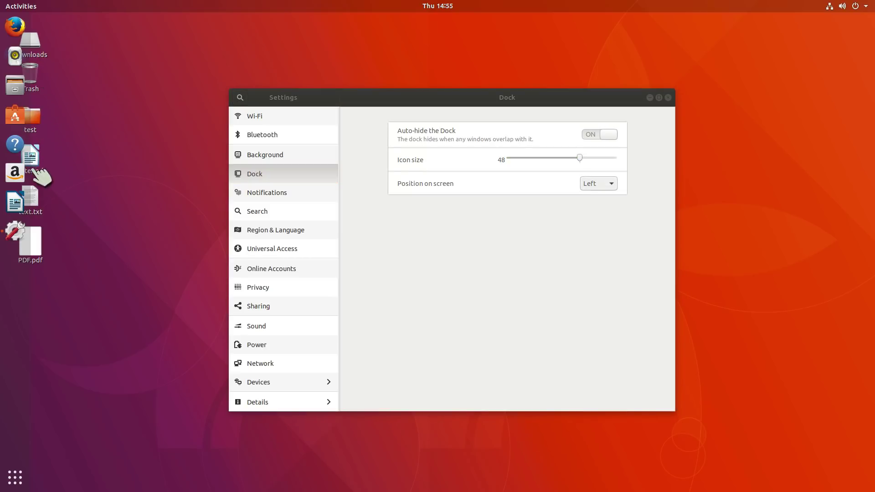
click(616, 143)
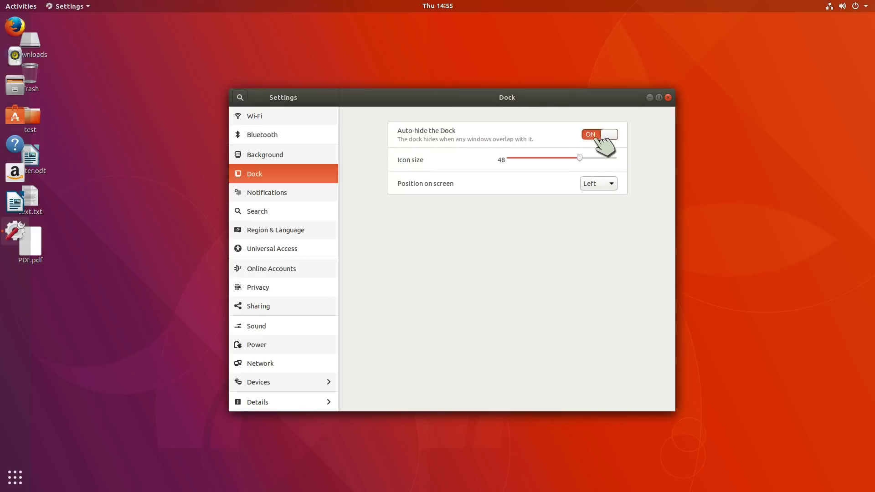
click(595, 134)
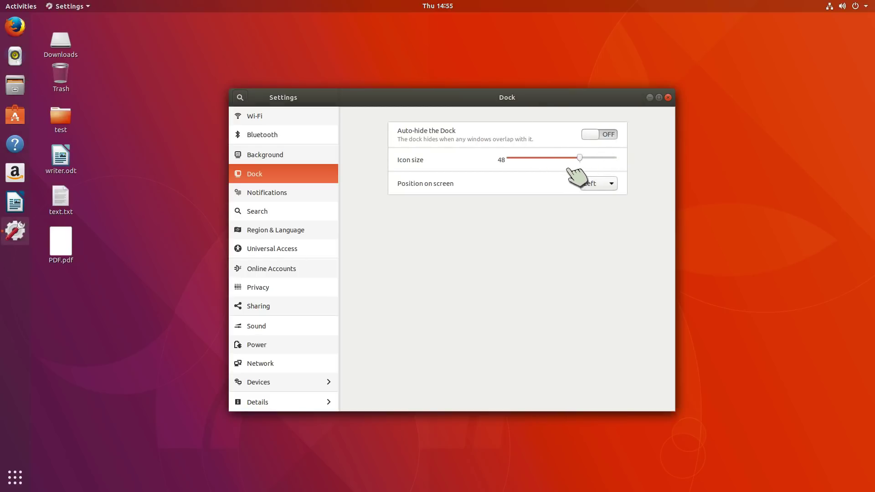
Move the dock to the bottom of the screen, then back to the left
click(603, 186)
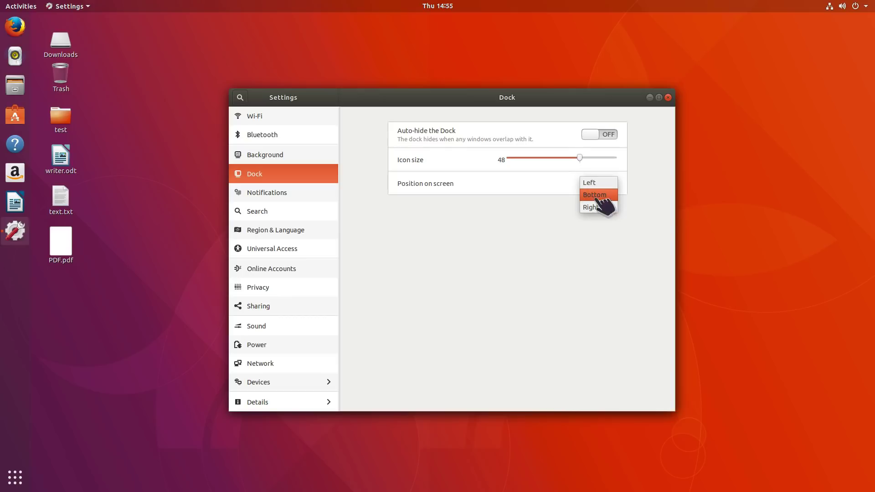
click(598, 196)
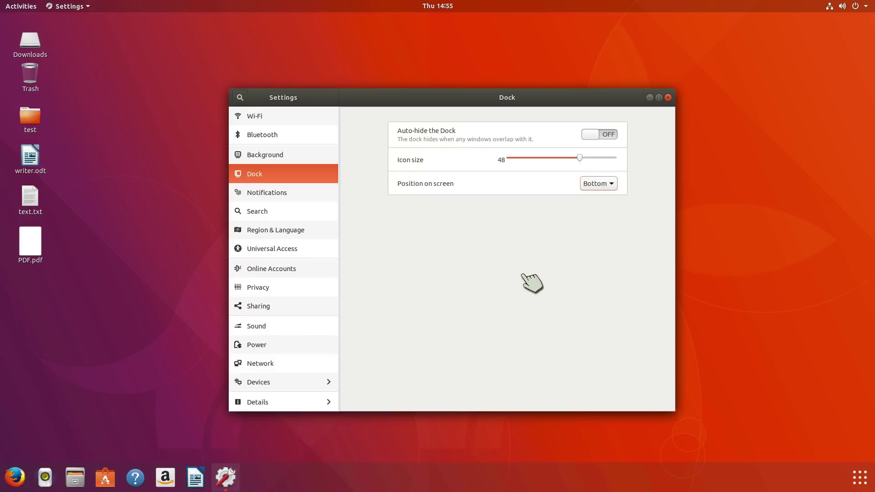
click(590, 184)
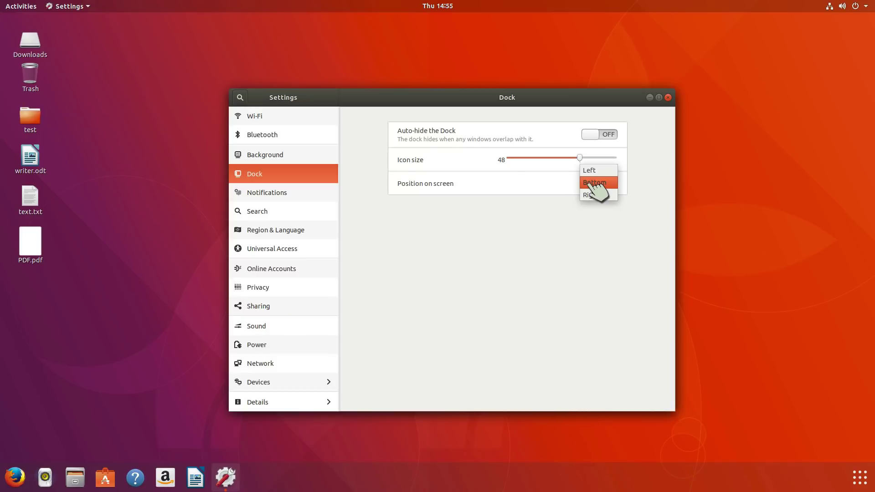
click(591, 173)
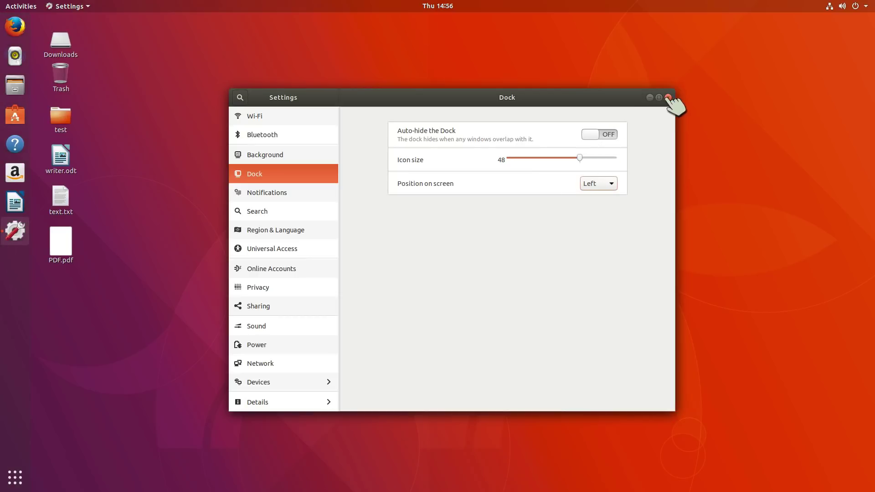
View the Region & Language and Universal Access pages, then close Settings
click(253, 233)
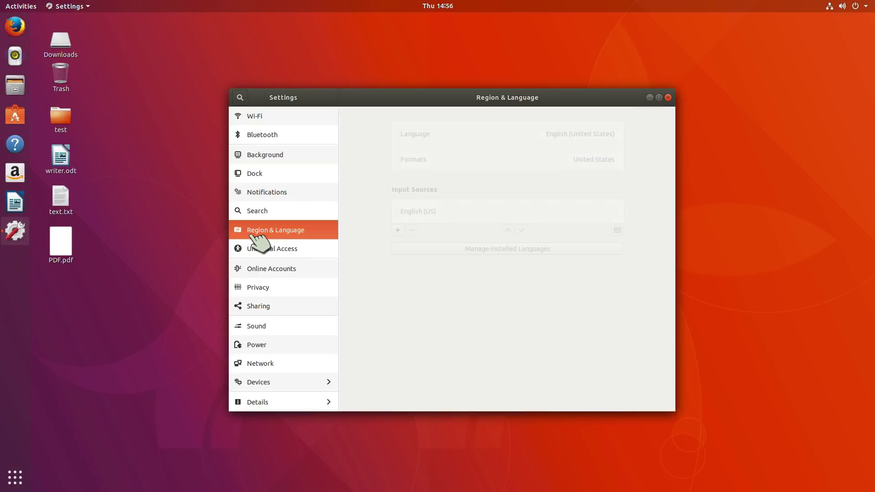
click(272, 254)
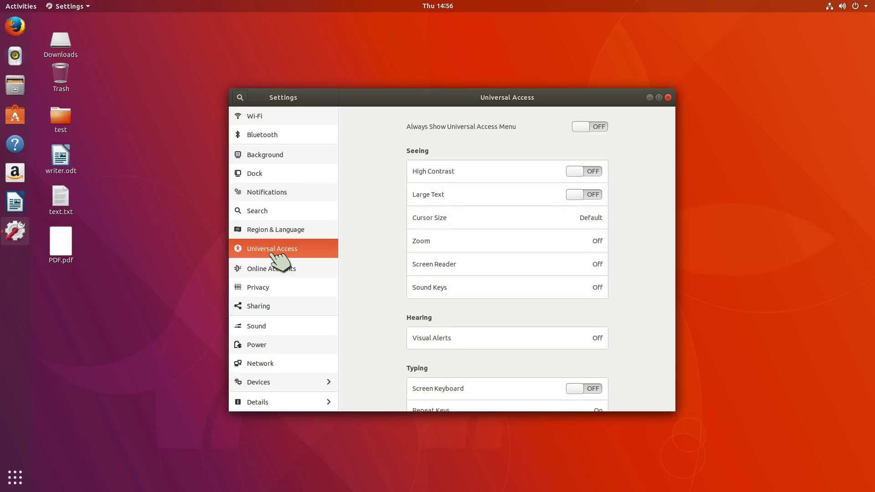
key(Up)
key(Up)
key(Up)
key(Up)
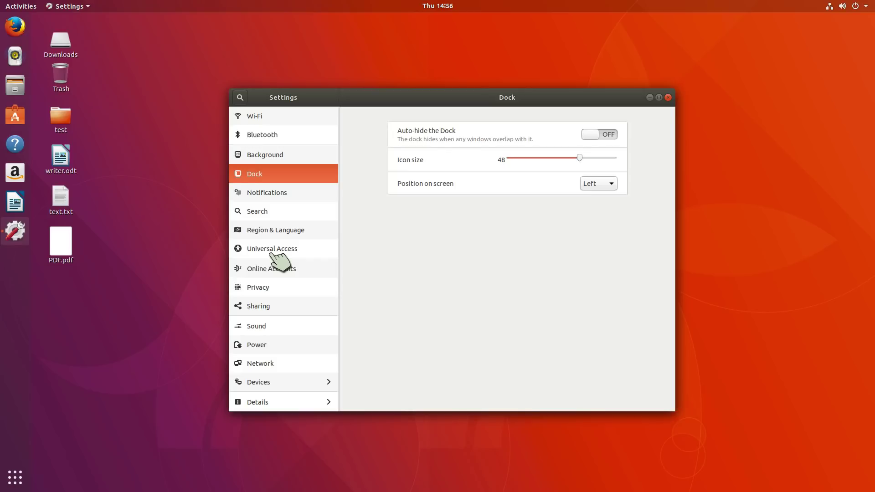
click(669, 97)
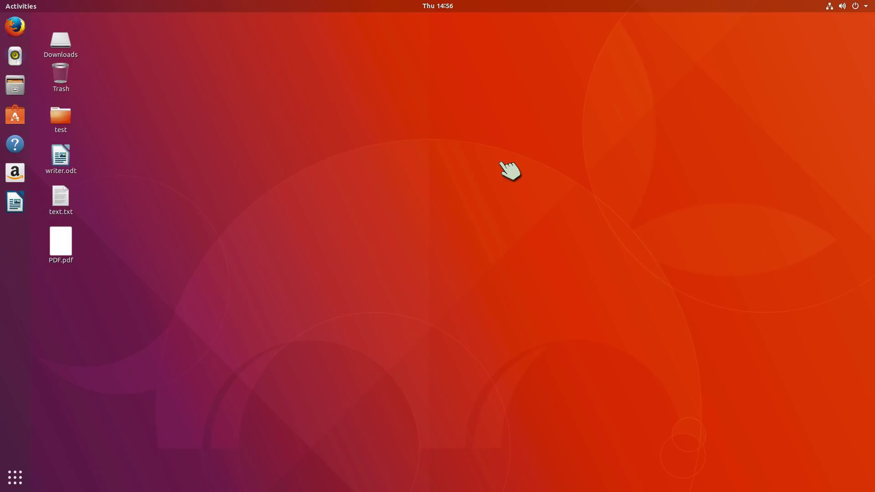
click(15, 478)
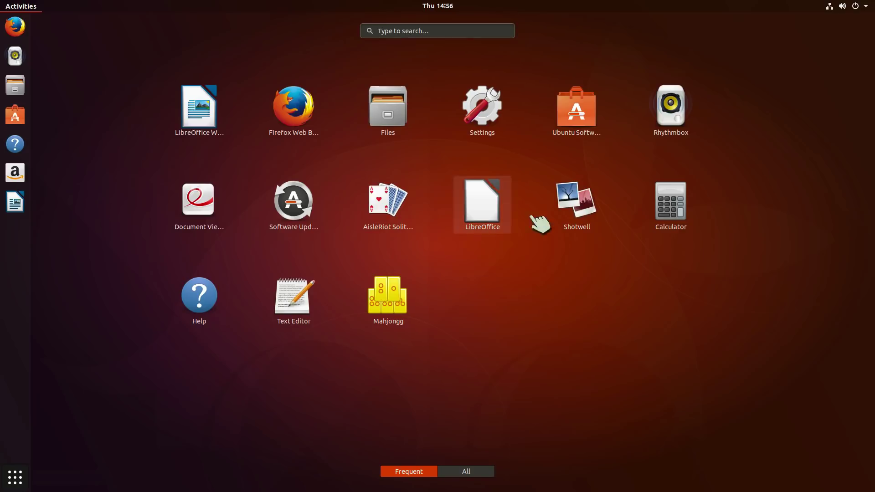
click(449, 471)
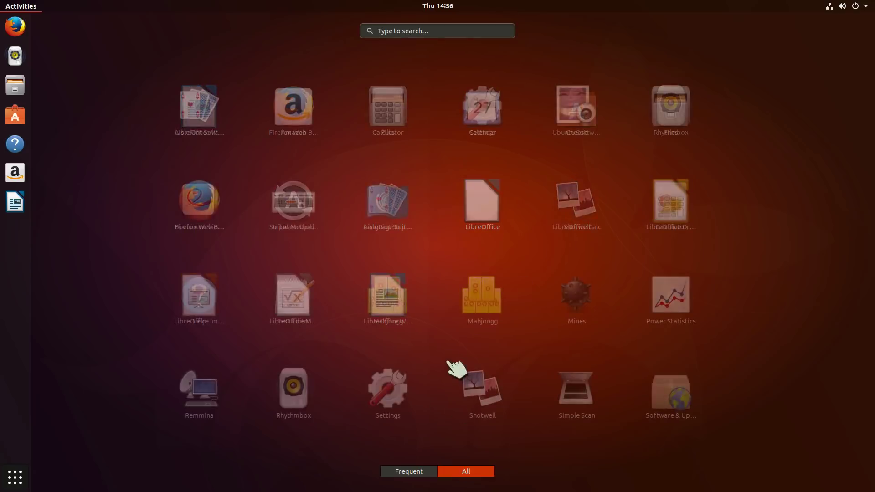
scroll(450, 338, down, 1)
scroll(450, 338, up, 1)
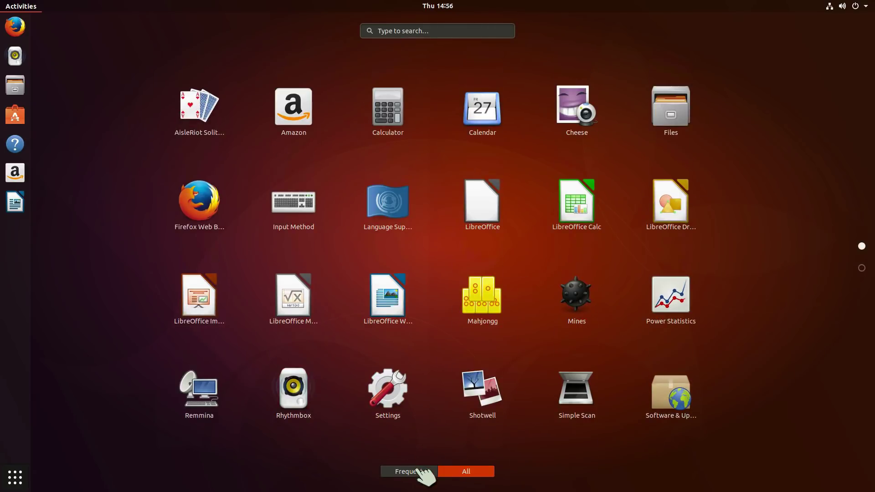
click(422, 472)
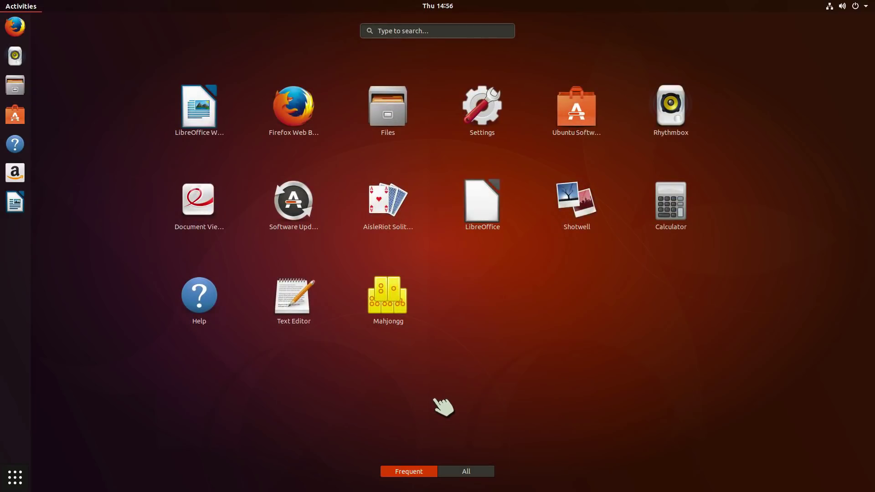
click(470, 470)
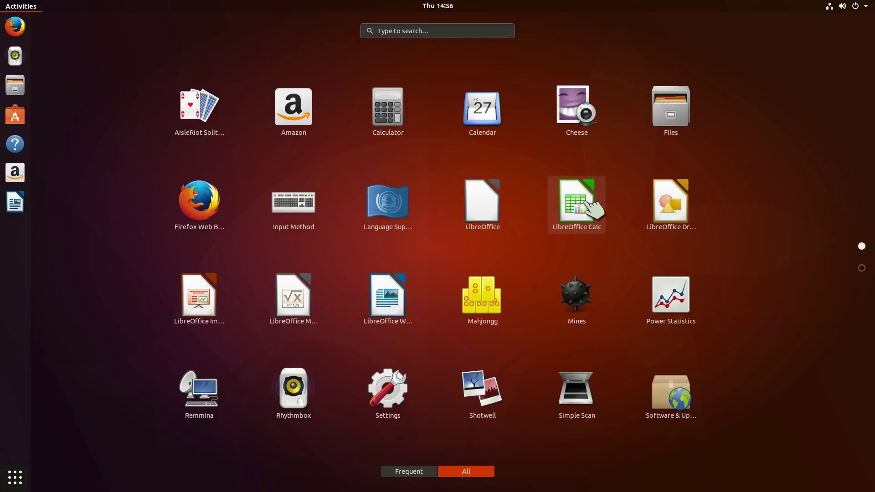
drag(588, 208, 30, 253)
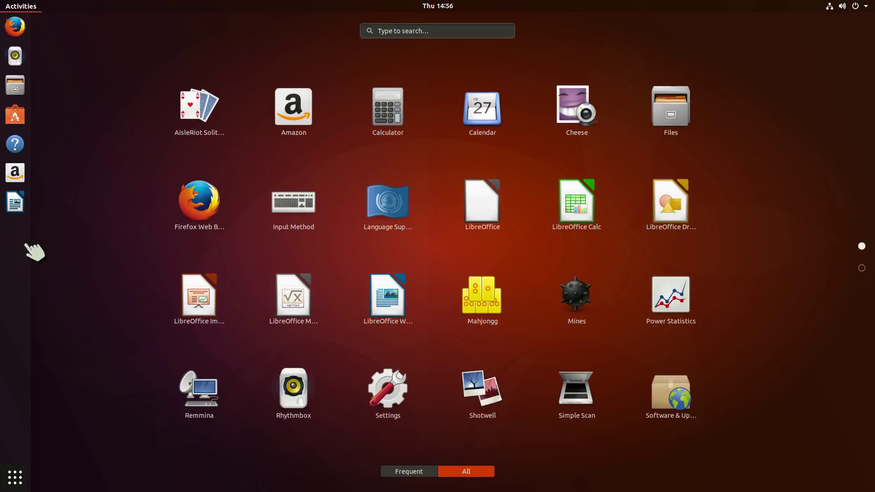
right_click(578, 207)
click(634, 220)
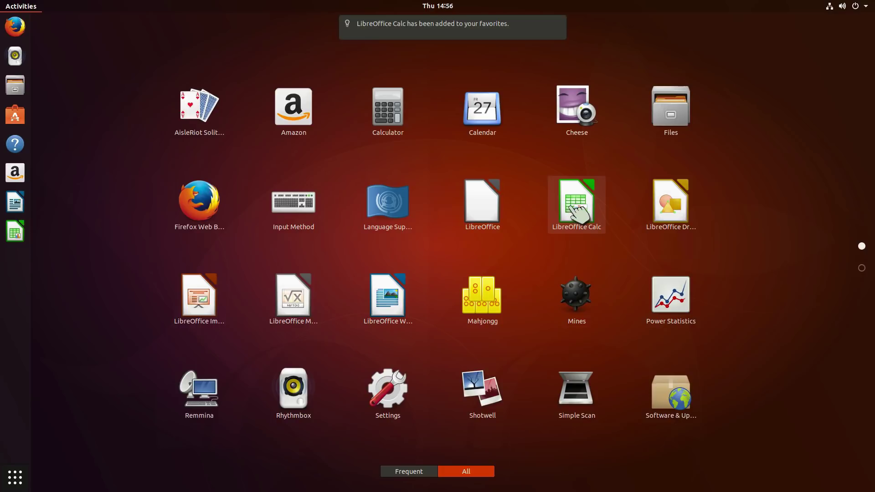
mouse_move(426, 36)
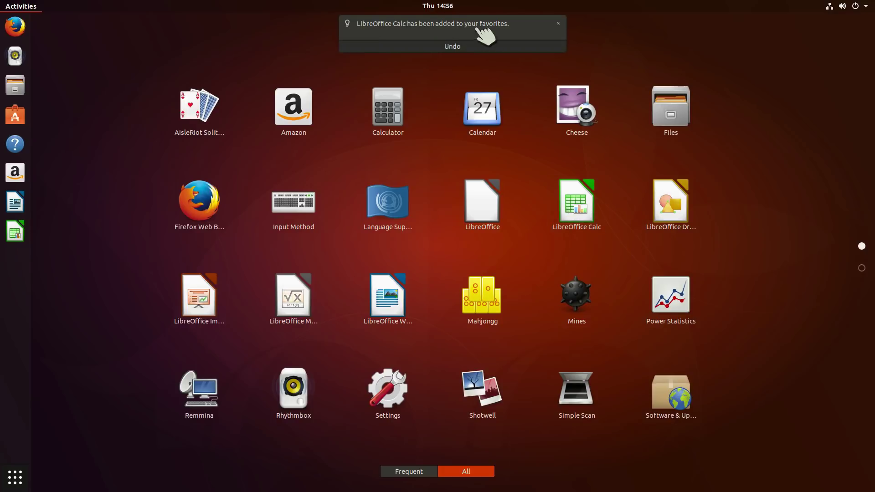
click(558, 24)
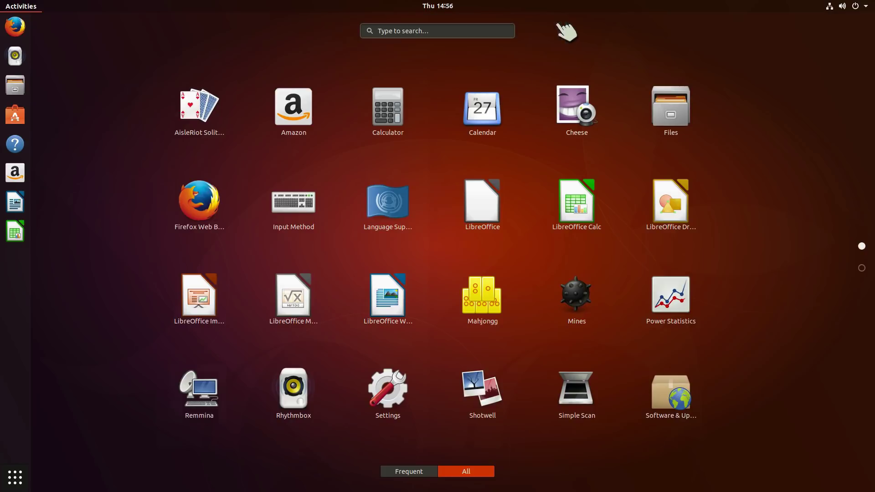
click(15, 478)
right_click(19, 234)
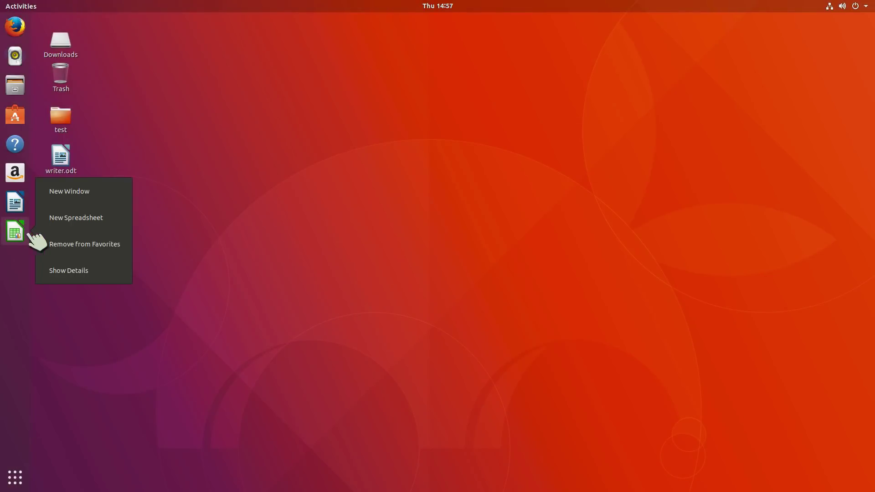
click(67, 246)
mouse_move(444, 29)
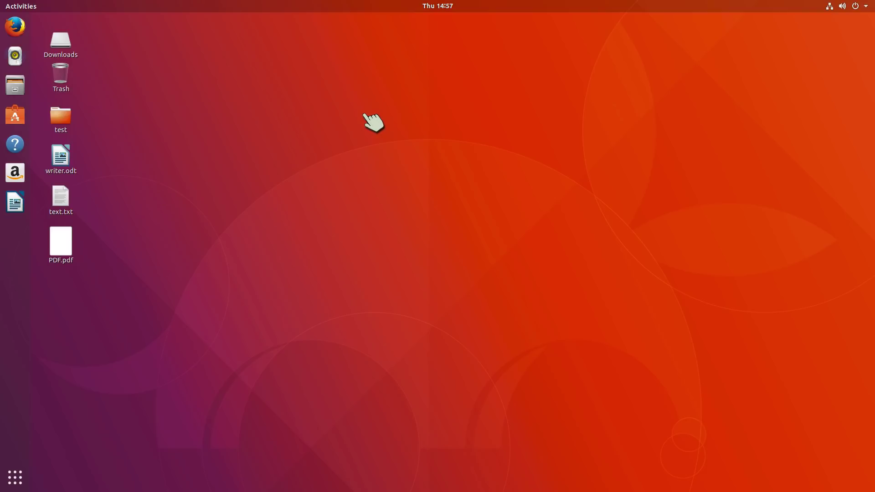
right_click(23, 92)
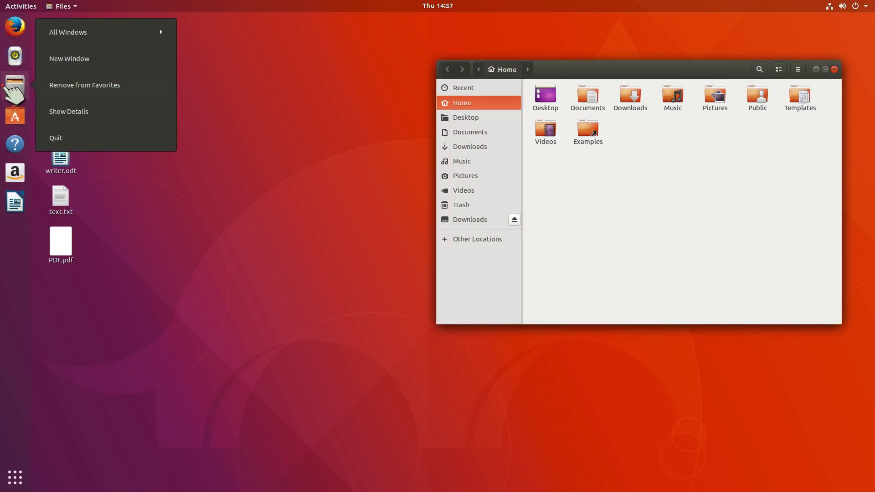
click(63, 60)
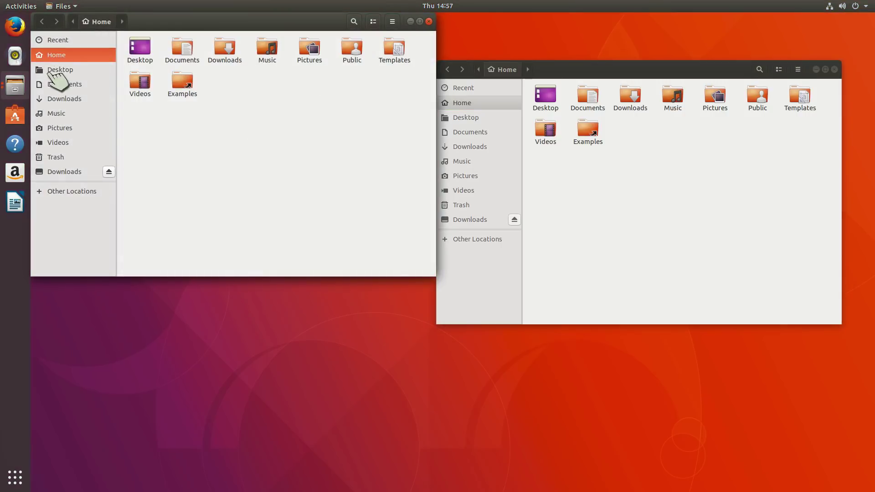
right_click(23, 94)
click(86, 58)
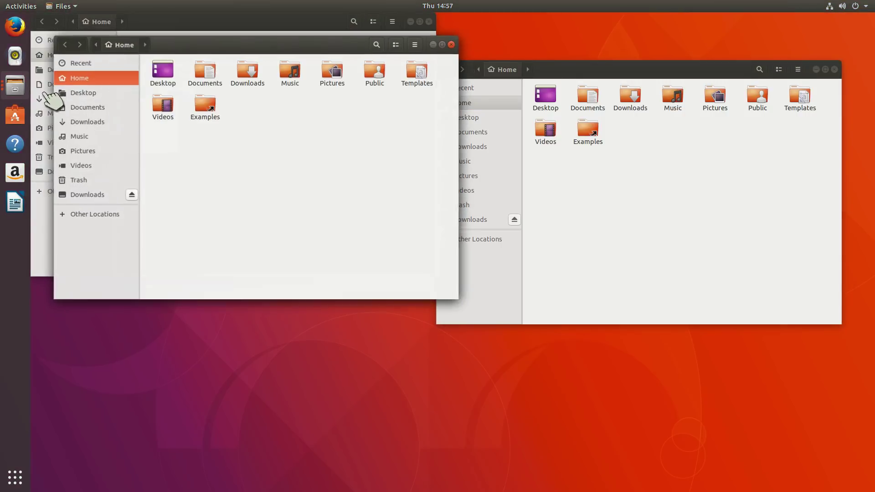
right_click(27, 88)
click(68, 59)
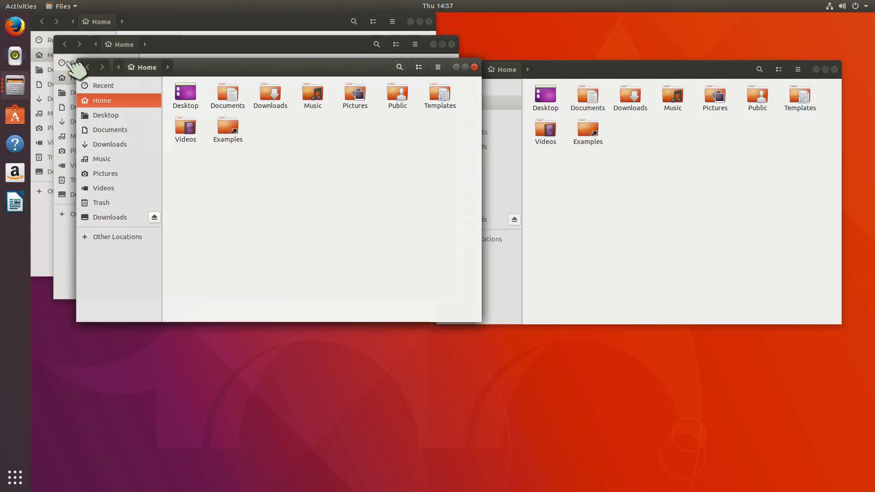
click(457, 67)
click(451, 44)
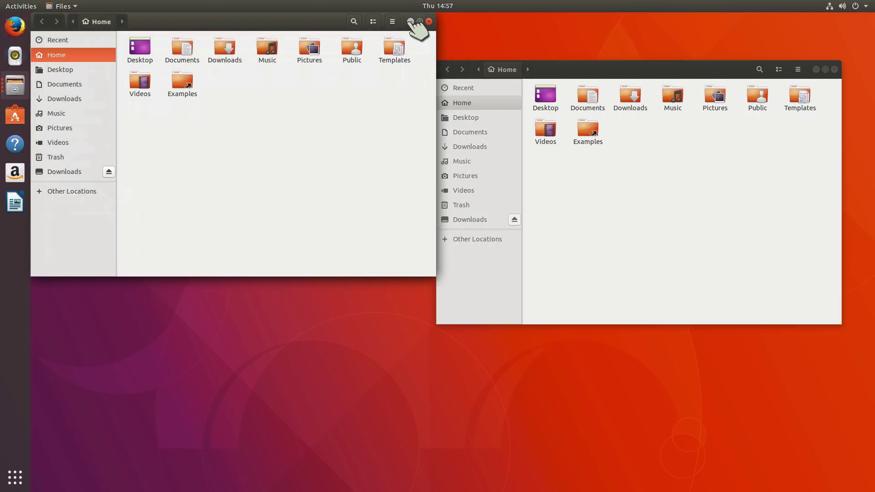
click(429, 21)
click(817, 69)
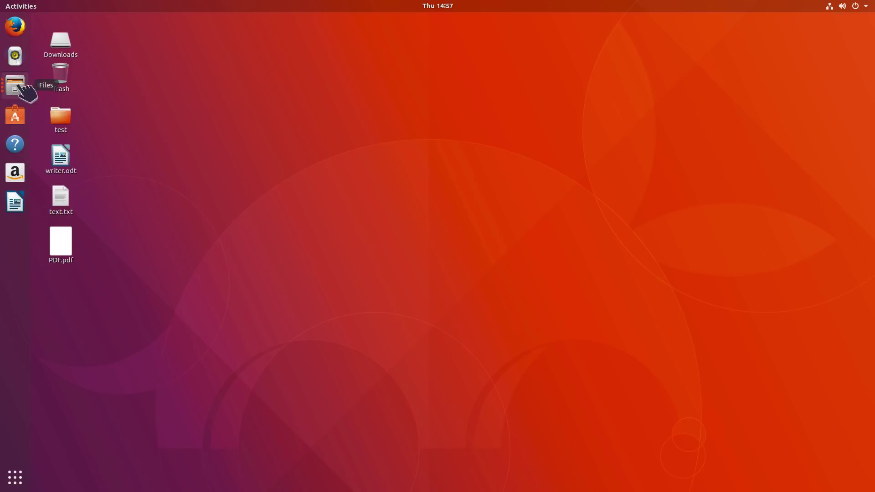
click(21, 85)
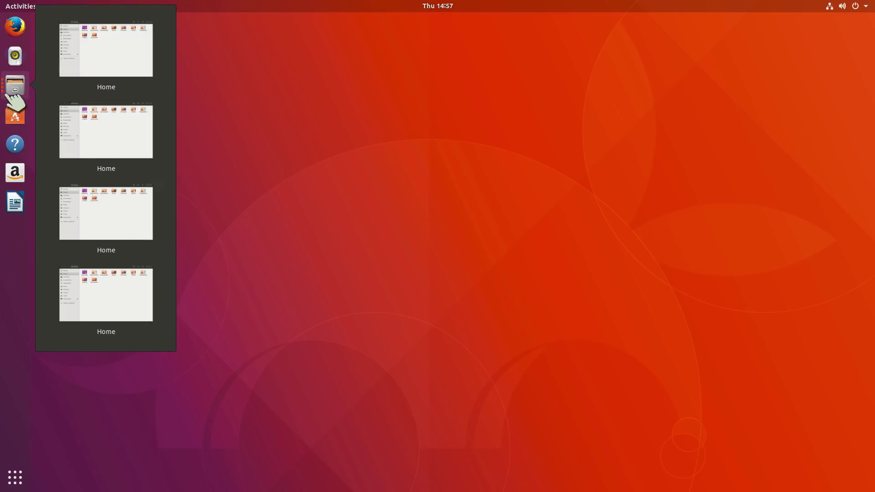
click(289, 111)
right_click(27, 86)
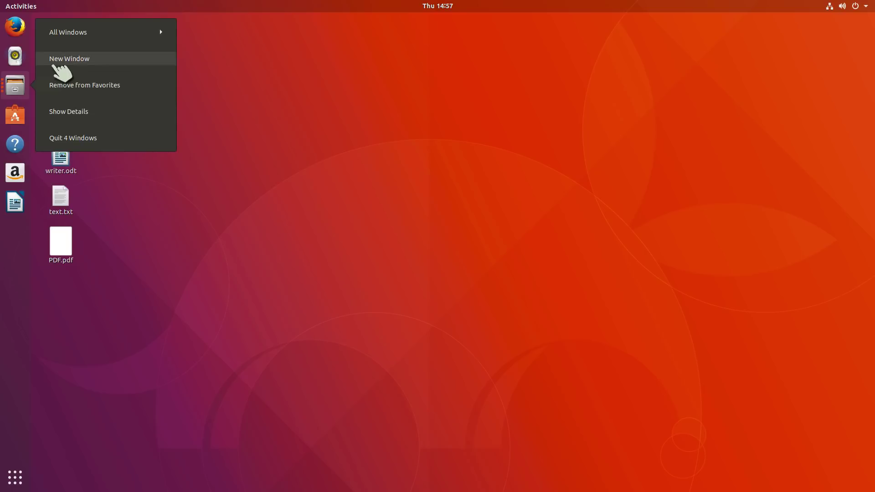
click(62, 68)
right_click(26, 87)
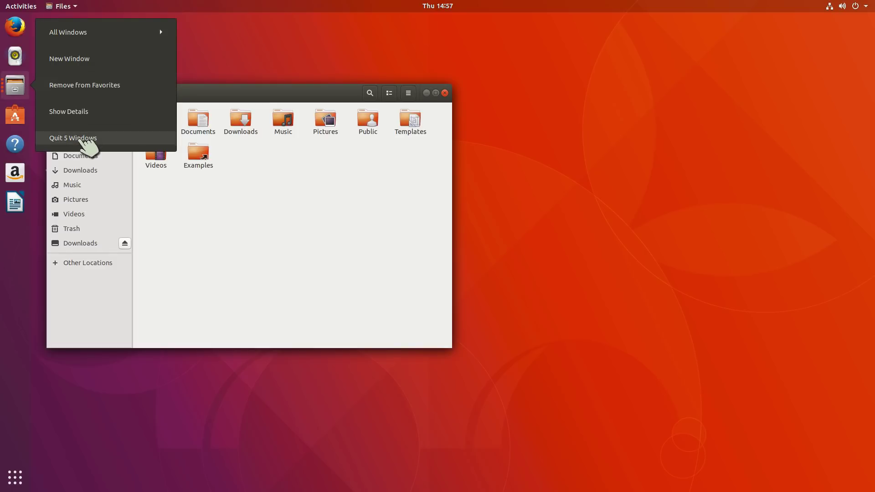
click(95, 140)
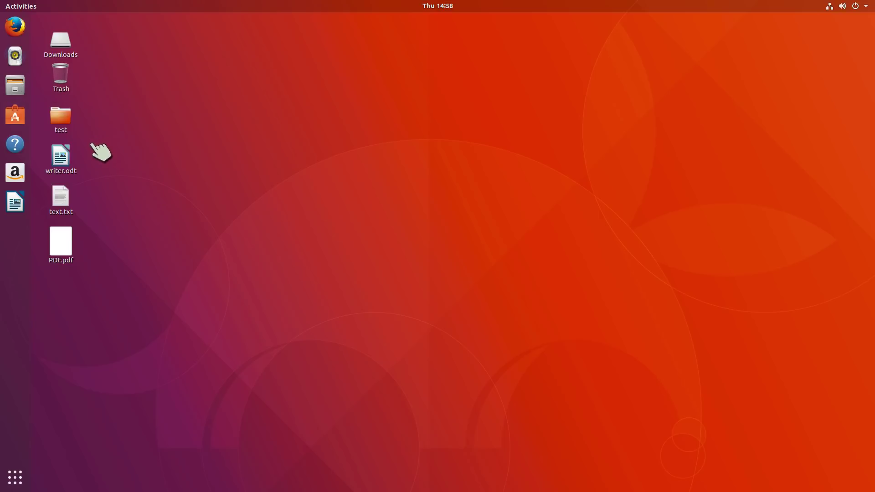
Start a blank Writer document, open text.txt in Text Editor, and pin Text Editor to favourites
click(15, 202)
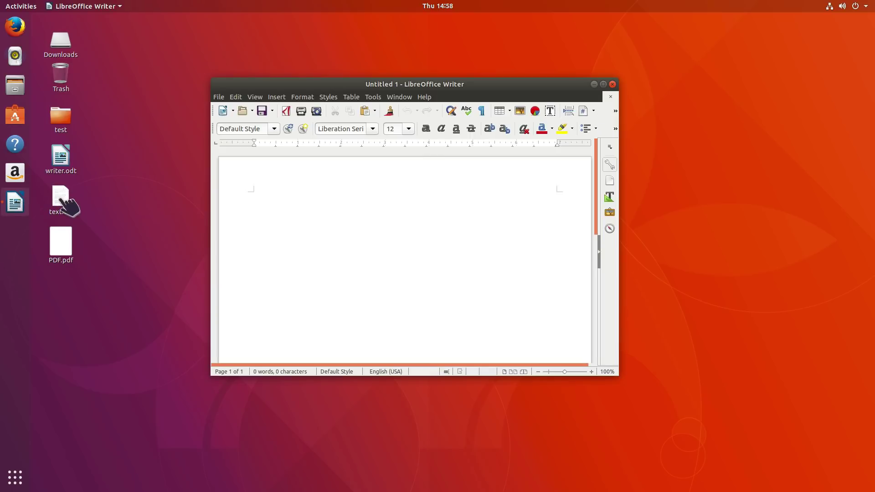
double_click(65, 198)
right_click(15, 231)
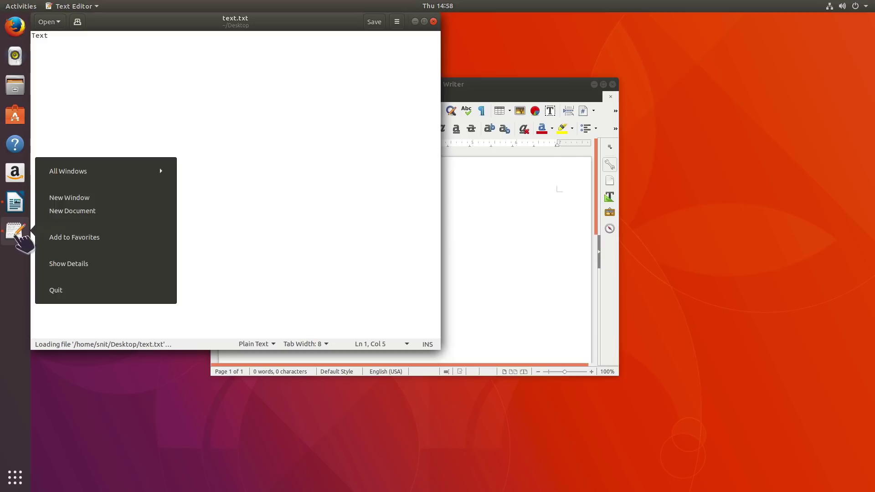
click(69, 237)
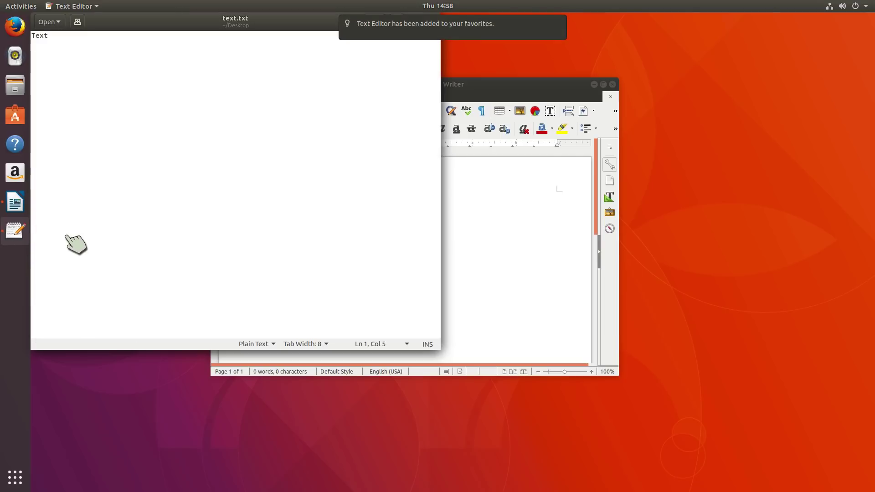
Launch Firefox and Rhythmbox, move Rhythmbox down-right, and move the Writer window up-right
mouse_move(388, 36)
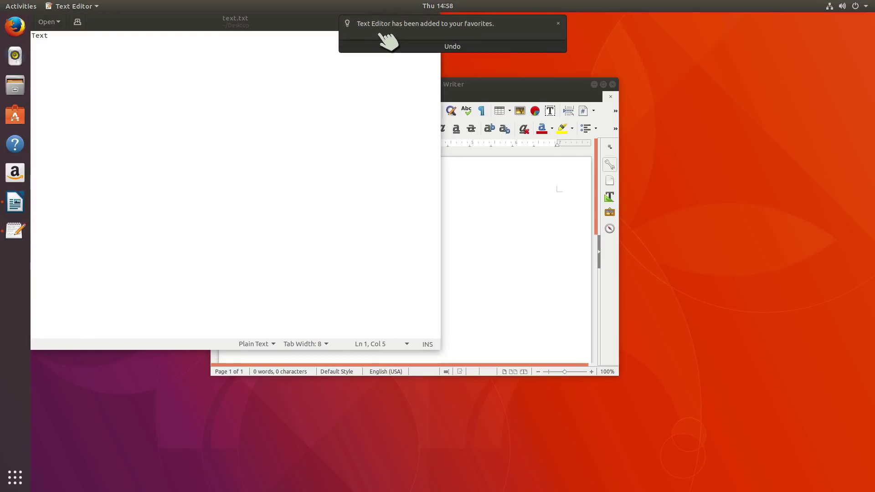
click(23, 31)
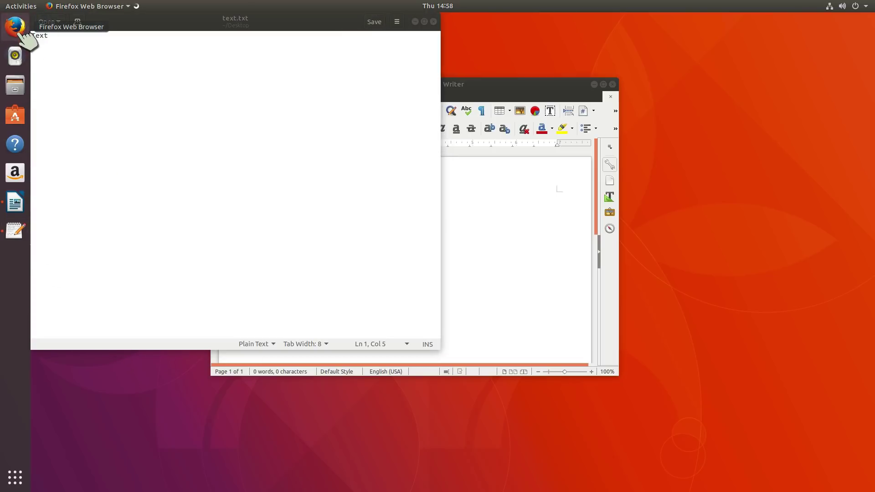
click(21, 54)
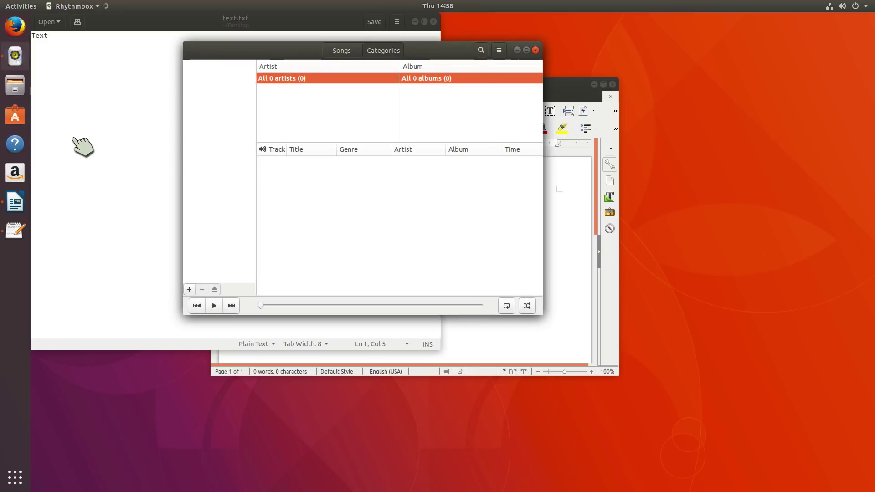
drag(290, 62, 590, 168)
click(494, 89)
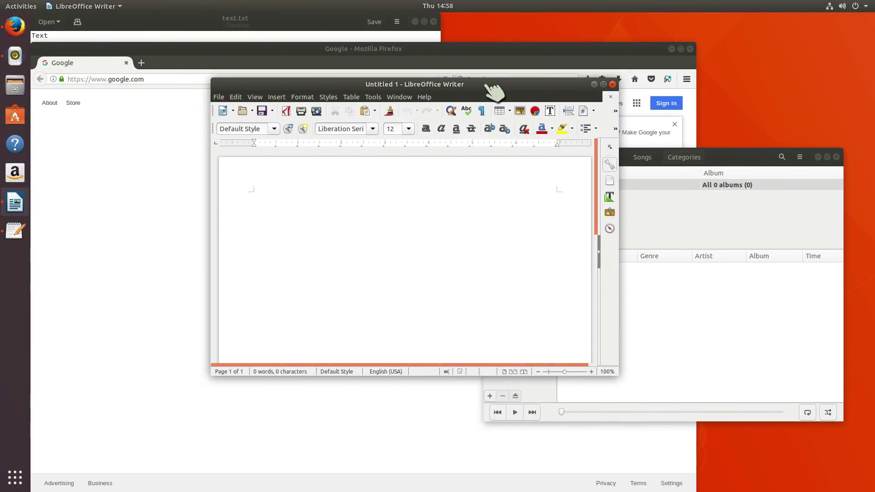
drag(495, 91, 651, 47)
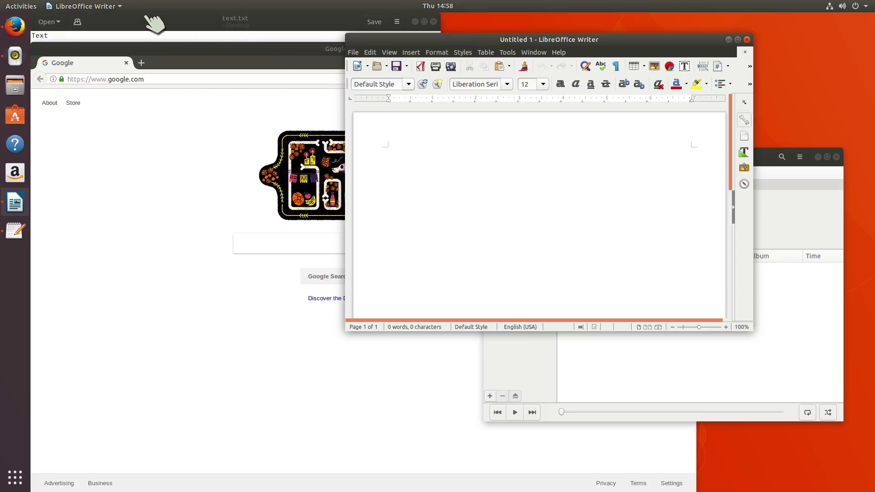
Open and dismiss the Writer and Firefox application menus, then bring Writer forward again
click(112, 7)
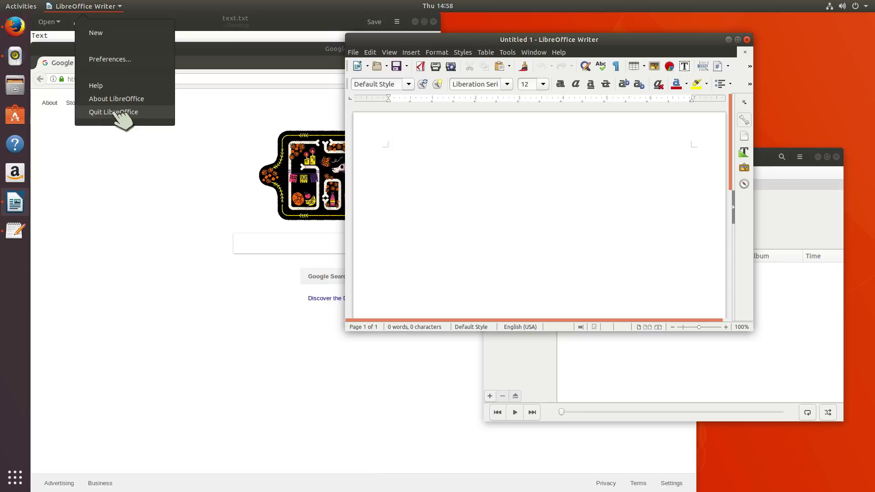
click(172, 137)
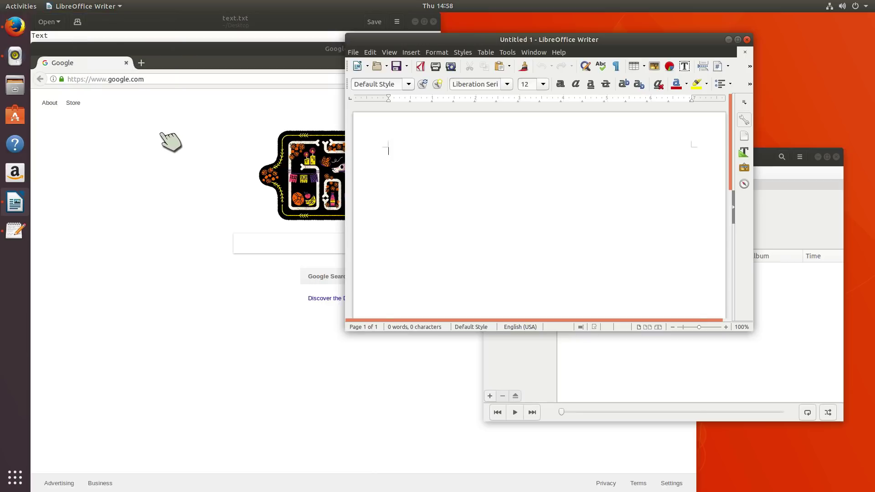
click(172, 137)
click(89, 6)
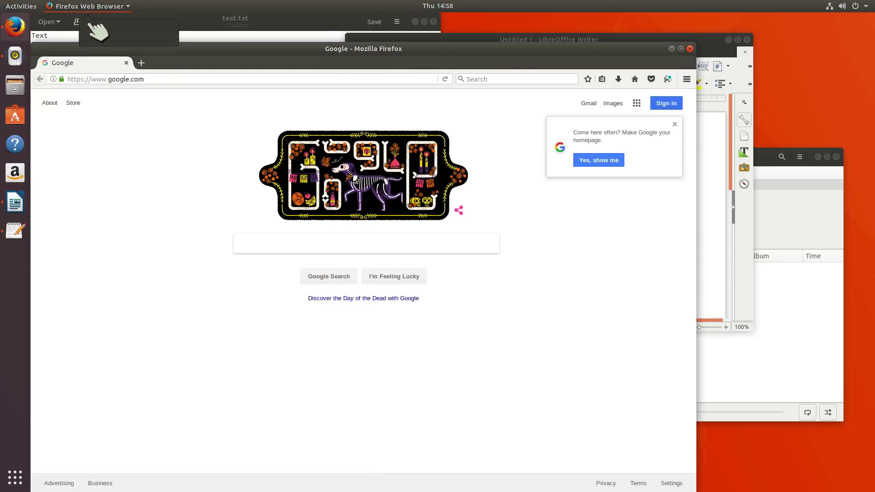
click(119, 151)
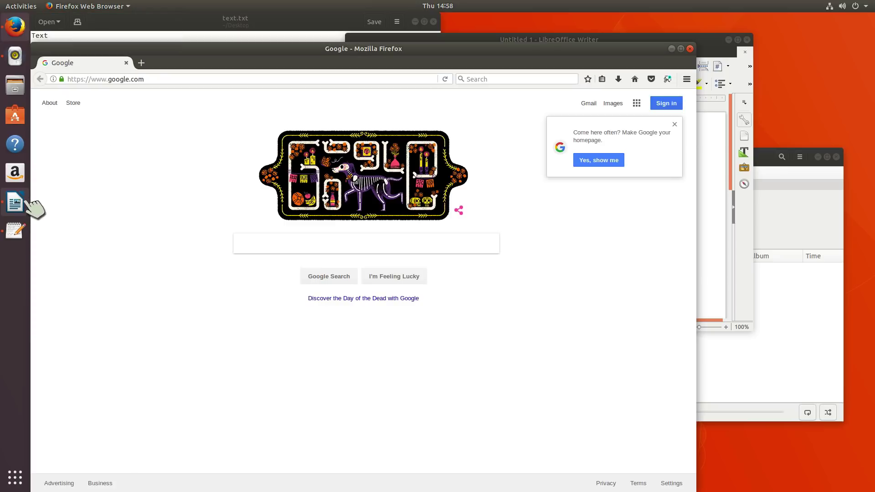
click(30, 214)
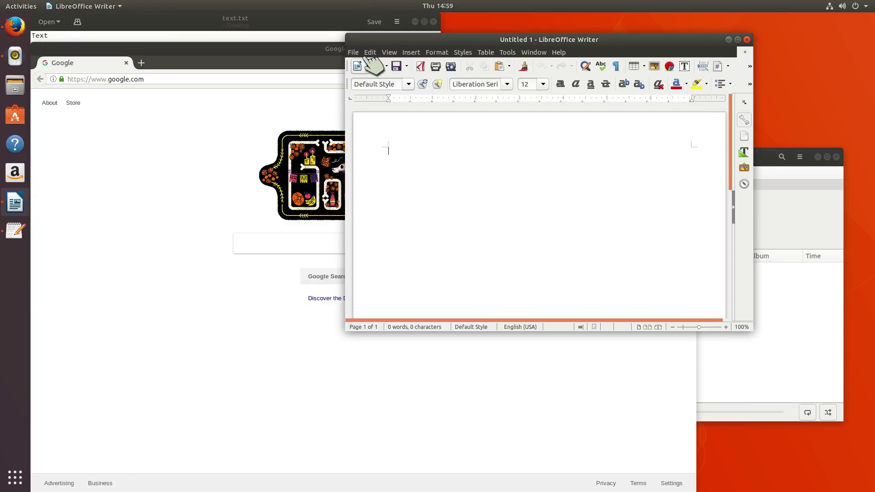
Open and close Writer's File menu and both application menus, raising Firefox
click(353, 52)
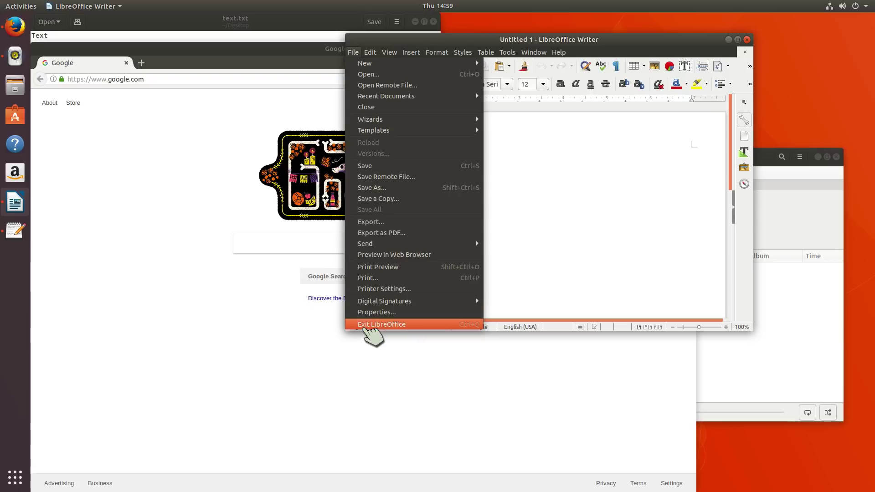
click(114, 6)
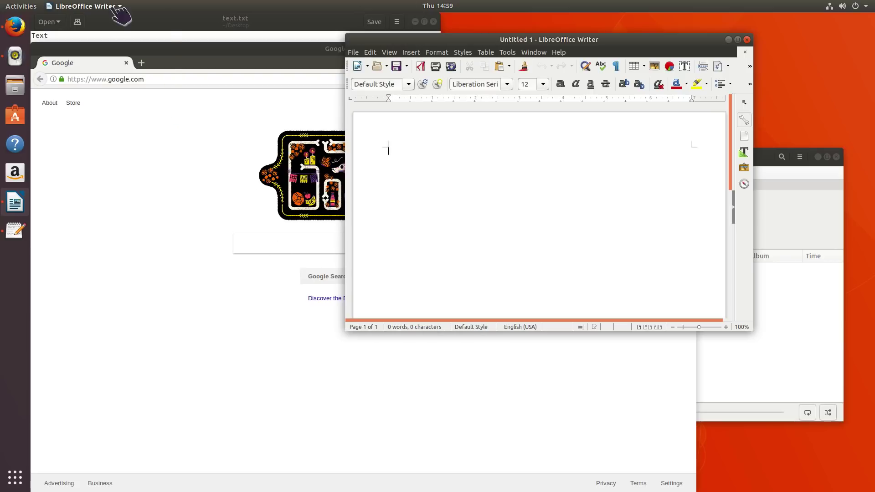
click(115, 7)
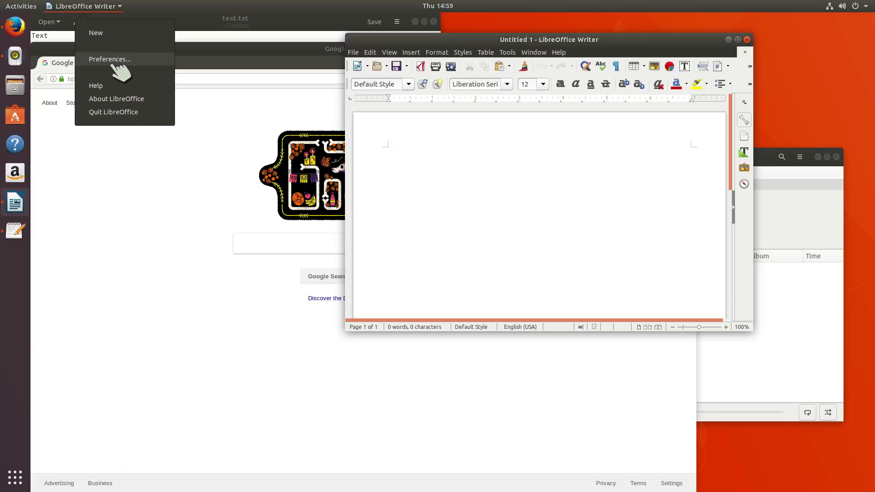
click(146, 102)
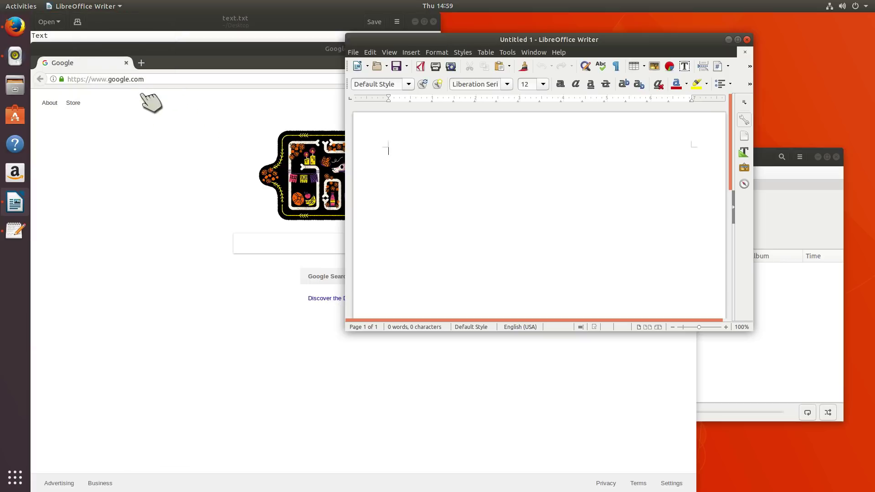
click(84, 64)
click(82, 7)
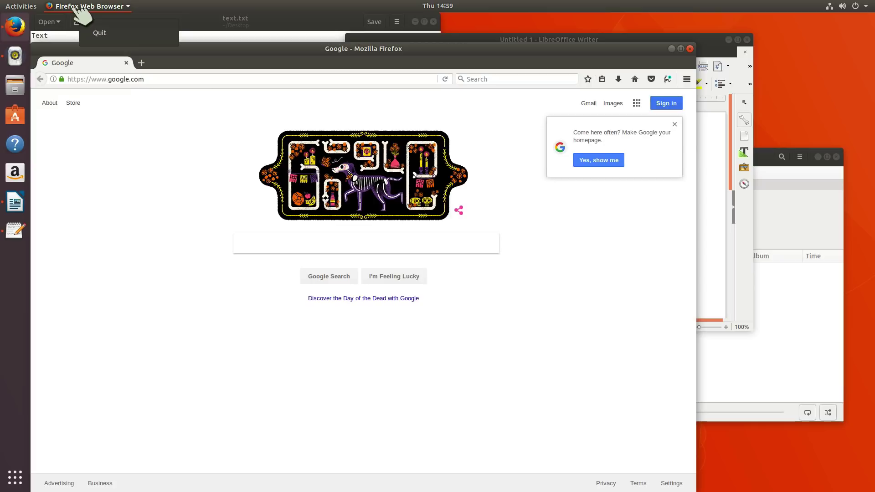
click(82, 7)
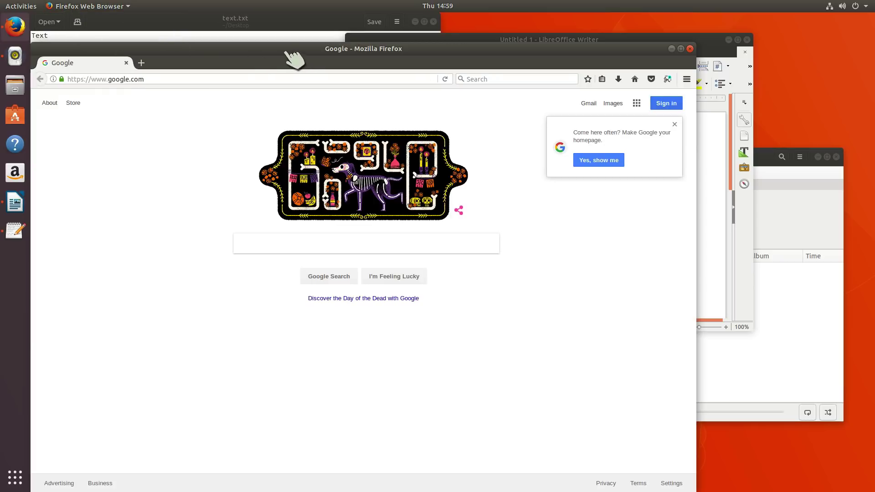
Shift Firefox slightly right, open and close its main menu, and raise Rhythmbox
drag(291, 54, 324, 53)
click(720, 78)
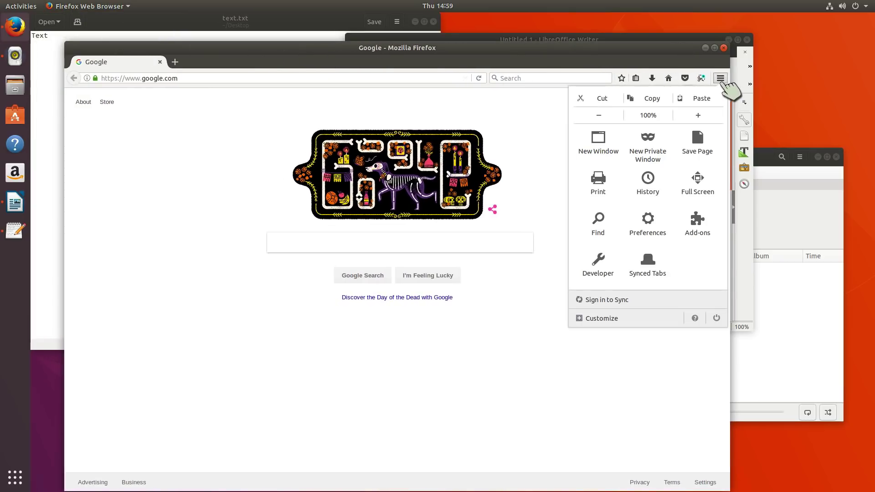
click(769, 190)
click(775, 196)
Move Rhythmbox left and open and close its application and main menus
drag(766, 166, 681, 159)
click(91, 6)
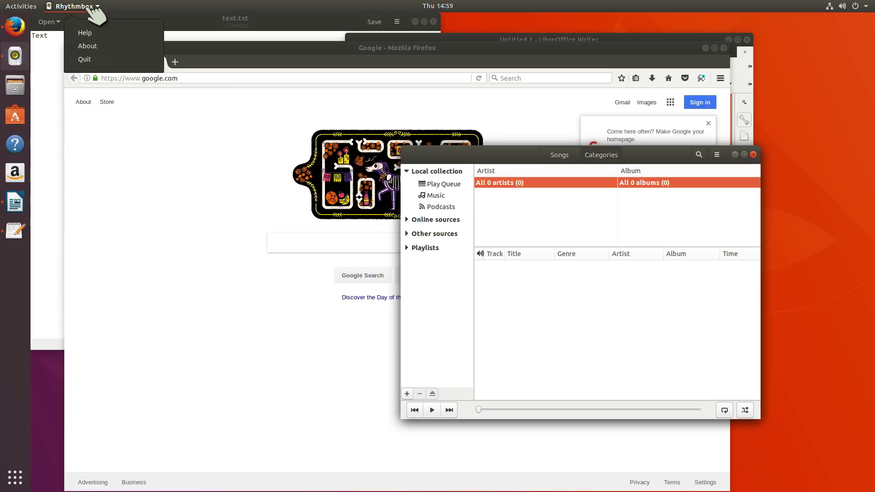
click(90, 8)
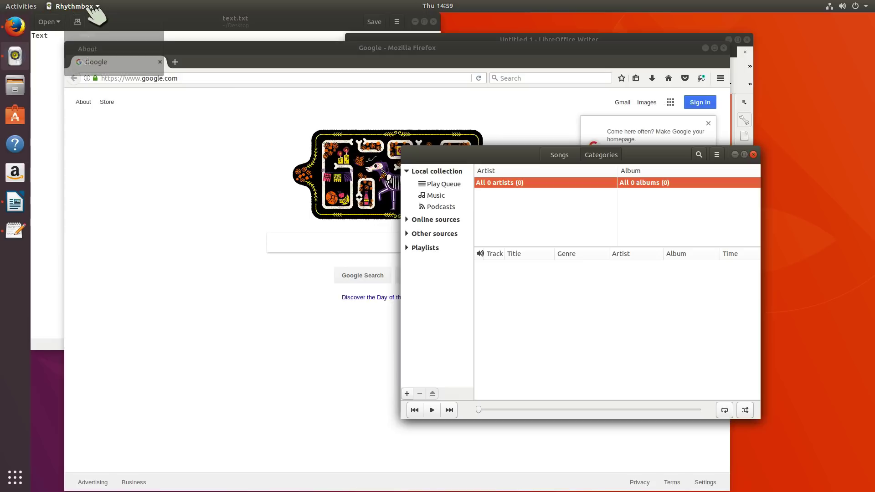
click(719, 156)
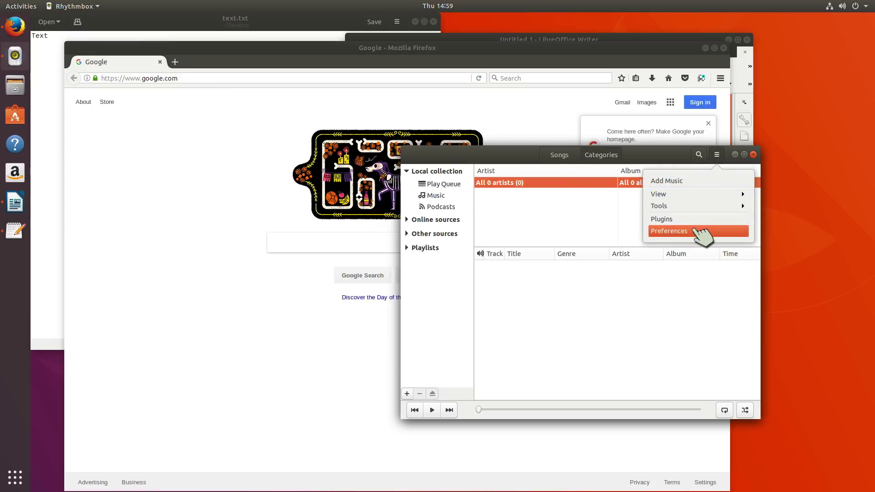
click(186, 52)
Bring the text.txt editor forward and open and dismiss its application menu
click(98, 22)
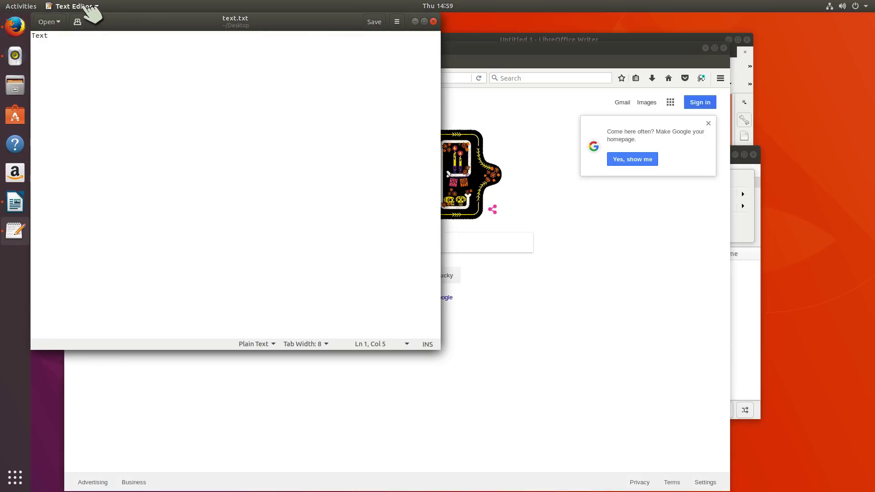
click(89, 7)
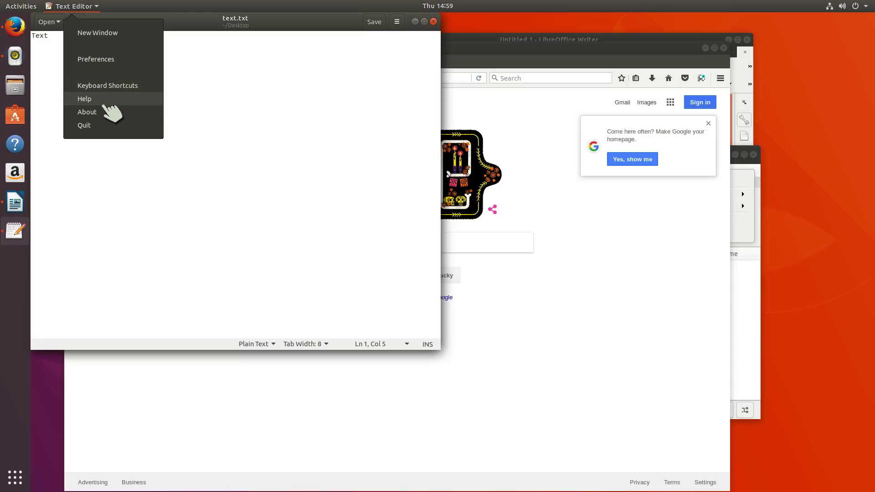
click(126, 181)
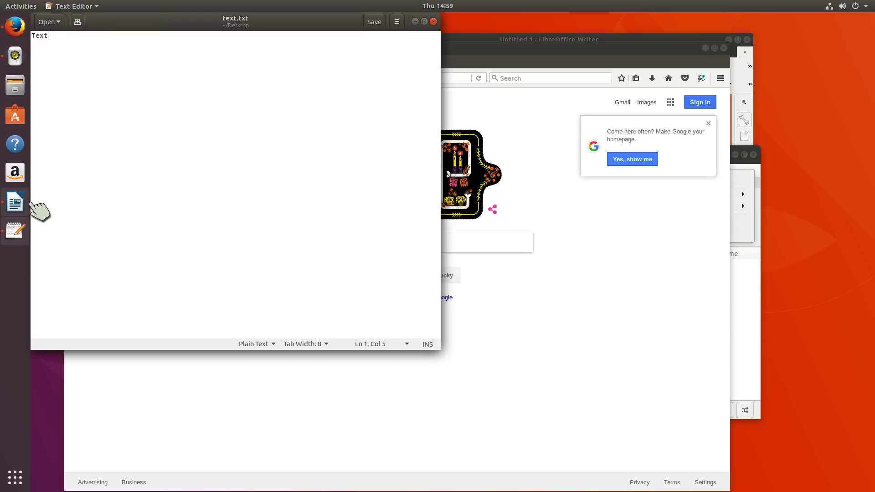
Raise the Writer document, browse its Tools menu, and open LibreOffice Preferences
click(31, 203)
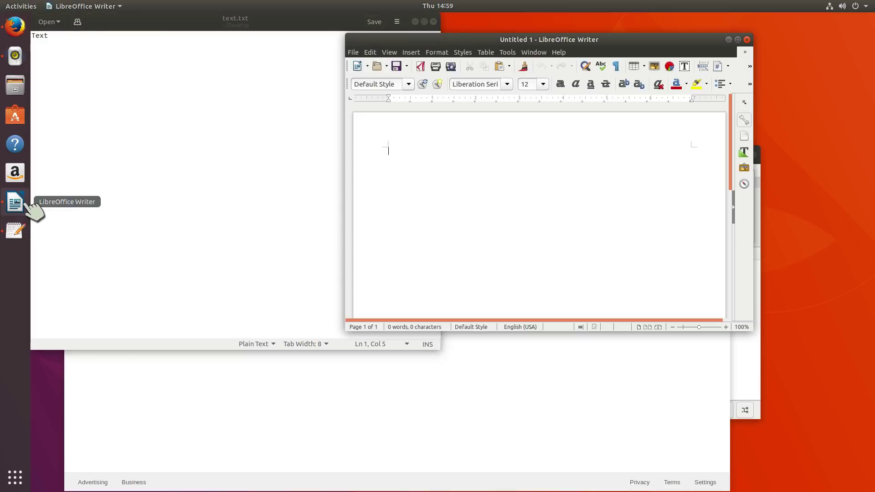
click(508, 52)
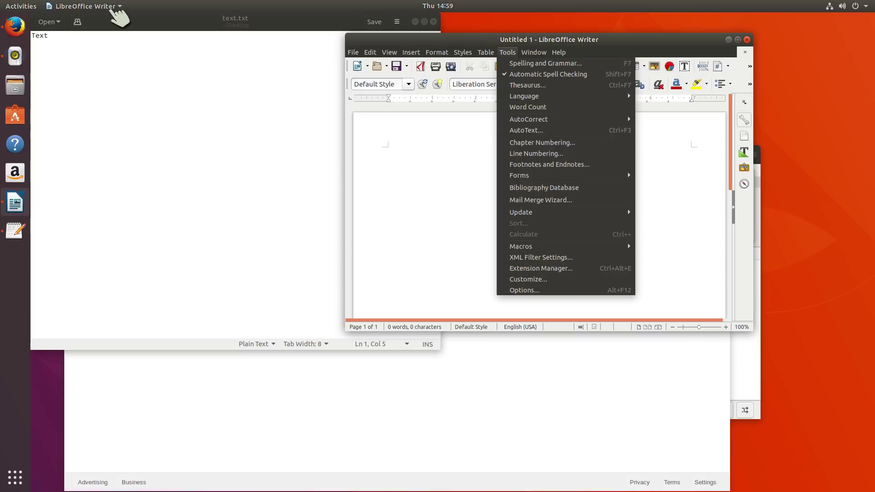
click(111, 6)
click(112, 6)
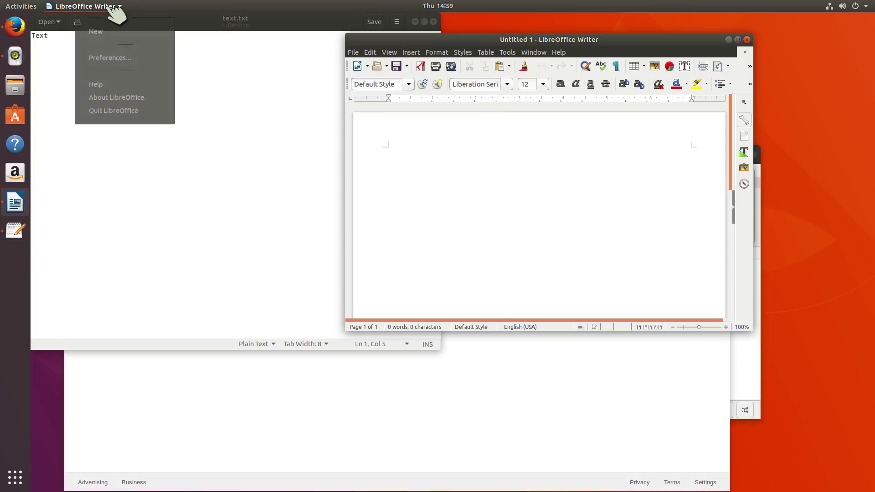
click(111, 59)
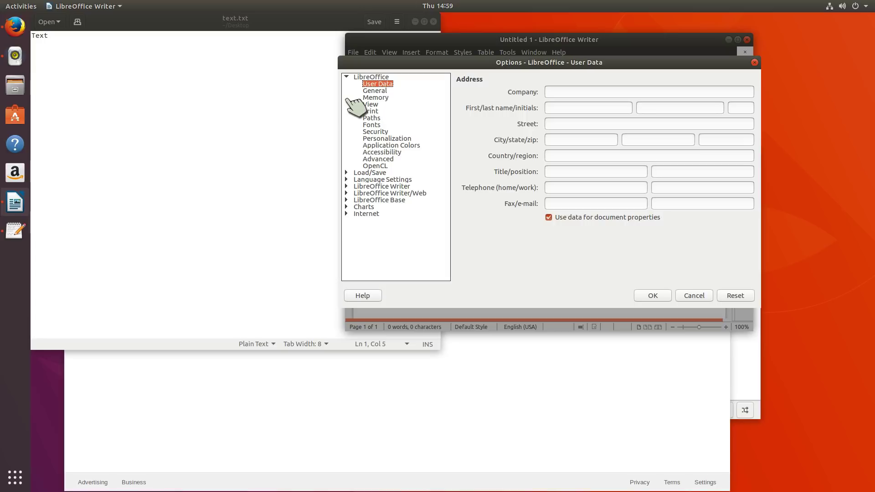
Cancel the LibreOffice Options dialog and open and dismiss the Writer application menu
click(694, 296)
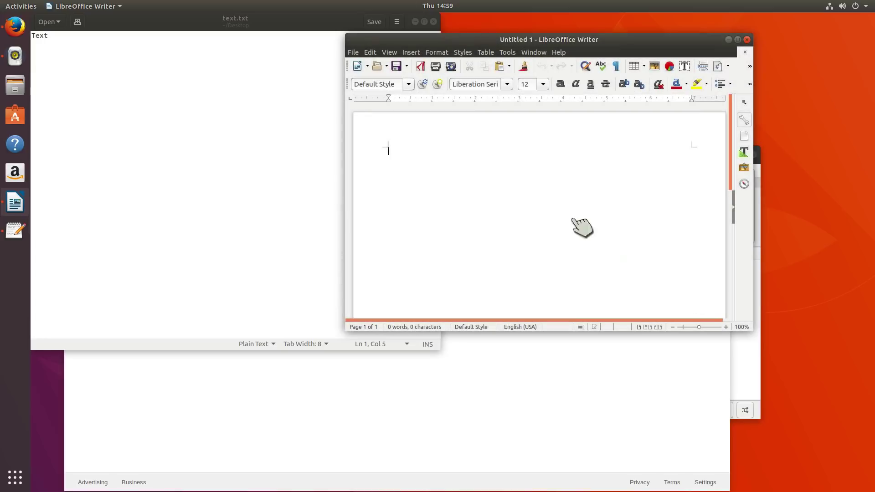
click(109, 6)
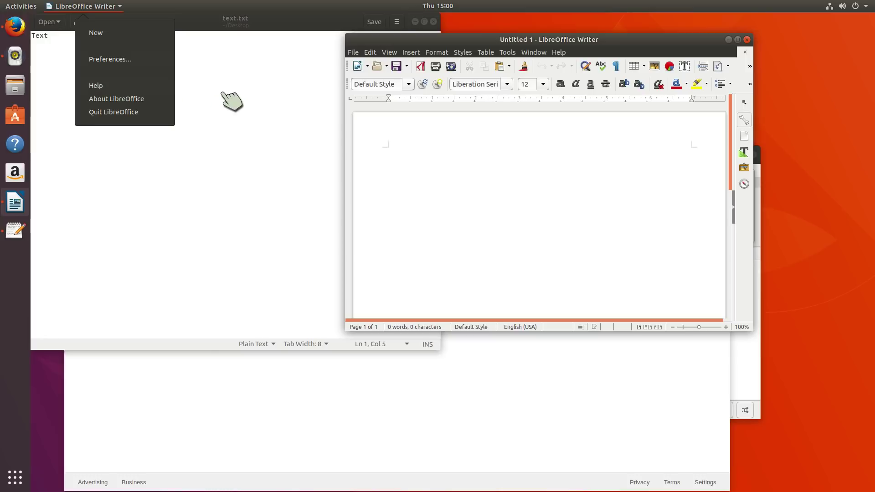
click(475, 191)
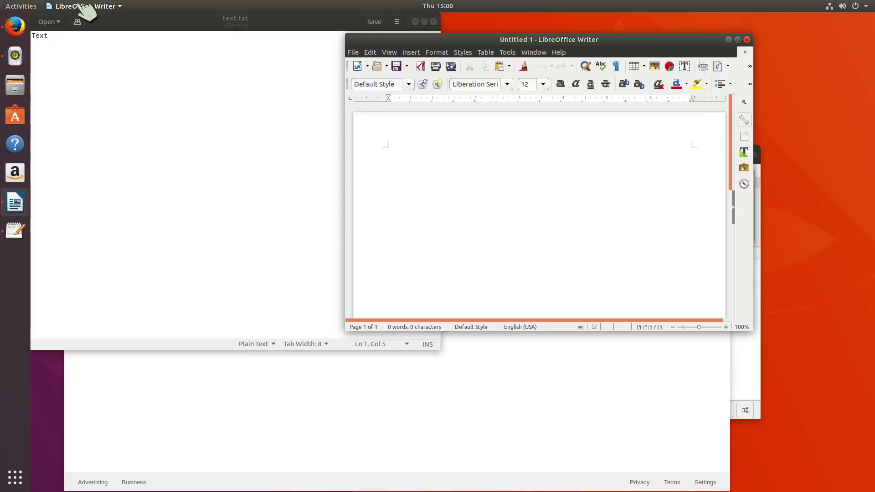
Bring the text.txt window in front of the Writer document, nudging it slightly right
mouse_move(117, 27)
mouse_down()
mouse_move(129, 43)
mouse_move(119, 29)
mouse_up()
click(478, 46)
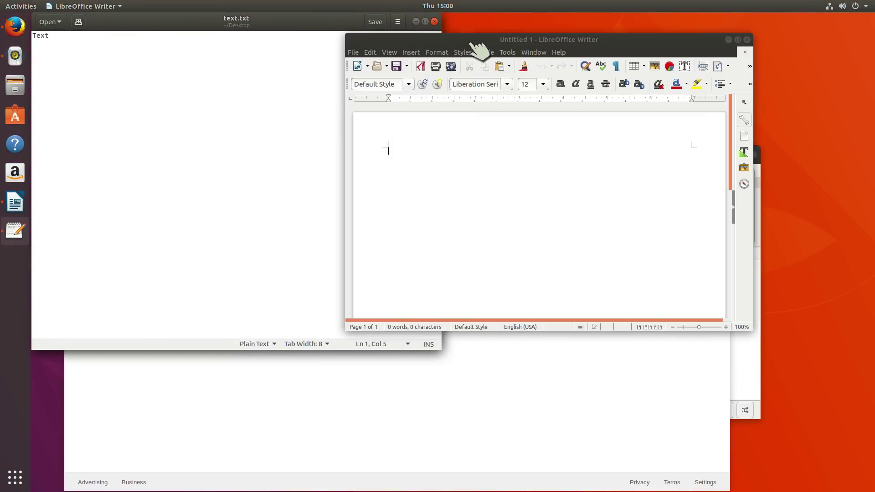
mouse_move(120, 29)
mouse_down()
mouse_move(137, 28)
mouse_move(108, 28)
mouse_up()
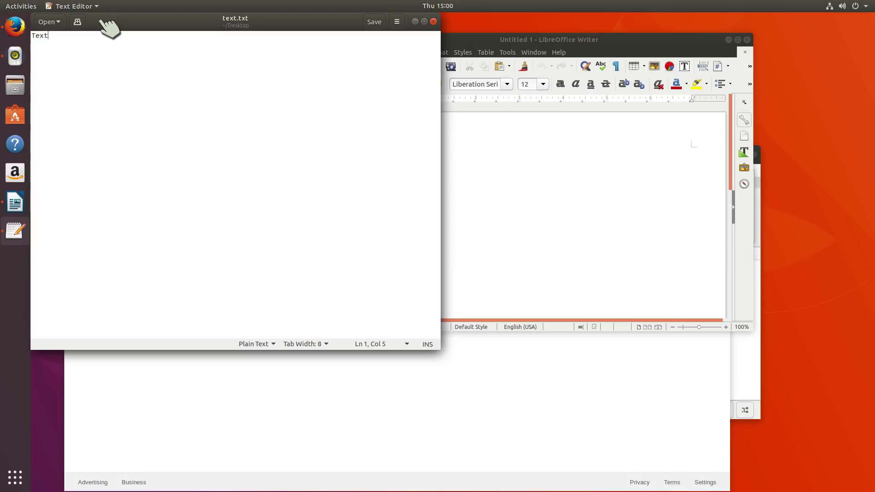
Move the editor window aside and open its Save As dialog, typing filler text
drag(117, 31, 198, 30)
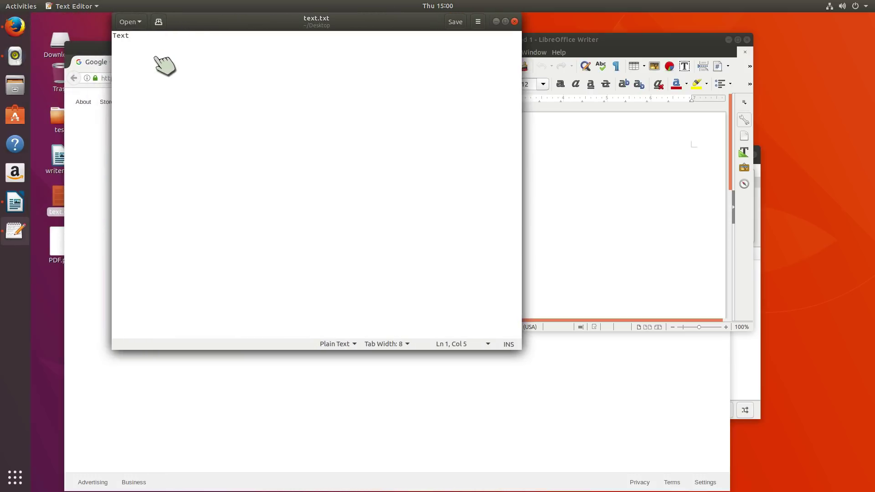
click(479, 23)
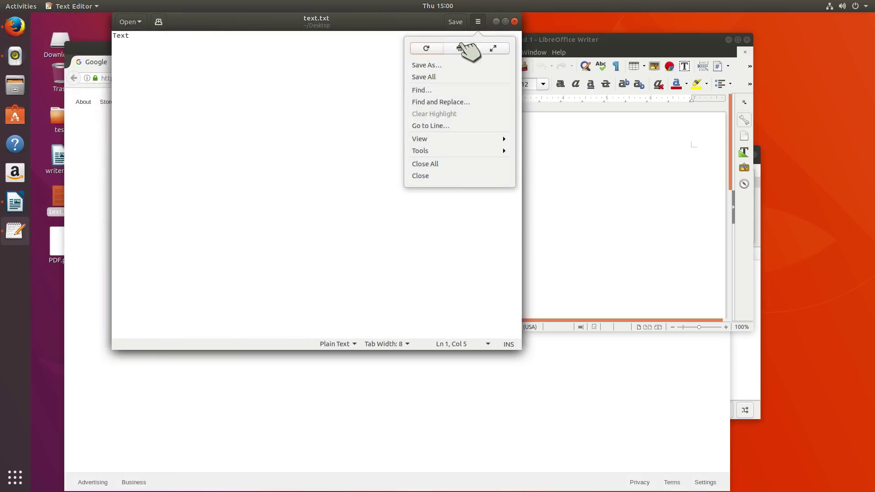
click(443, 64)
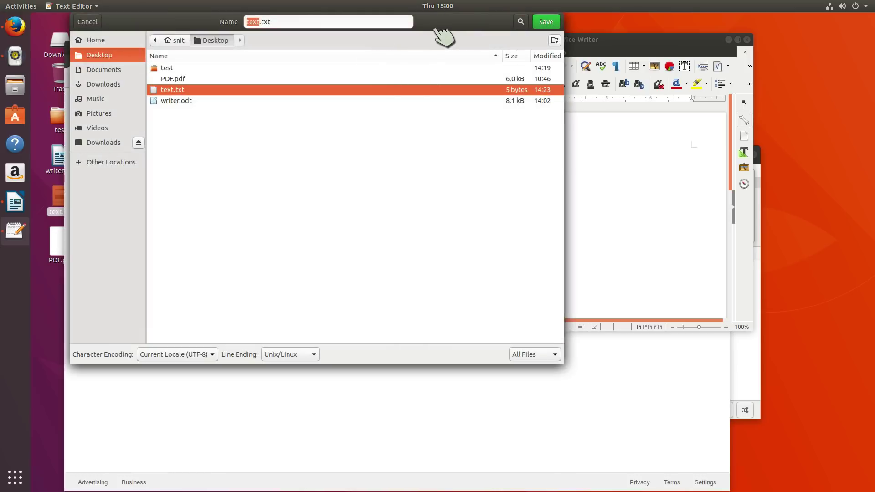
drag(445, 28, 468, 76)
text(fgshajfgsdahj)
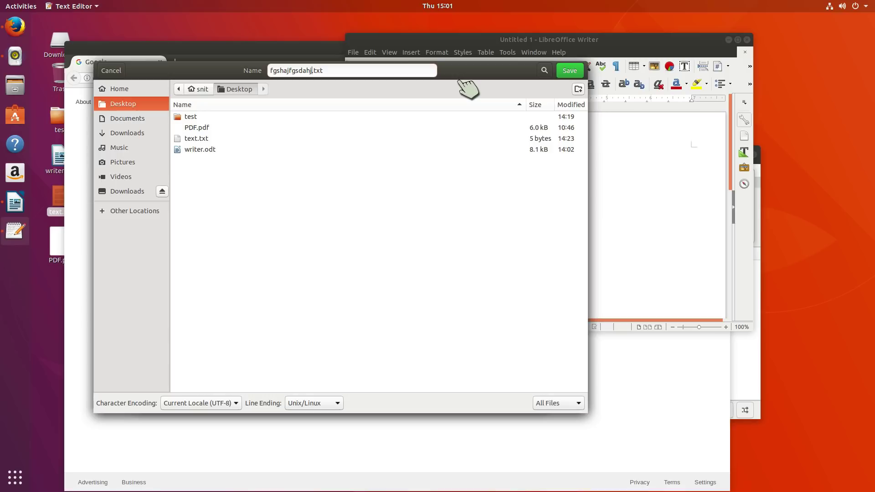
Browse Documents and Desktop in the save dialog and take PDF.pdf as the file name
click(138, 119)
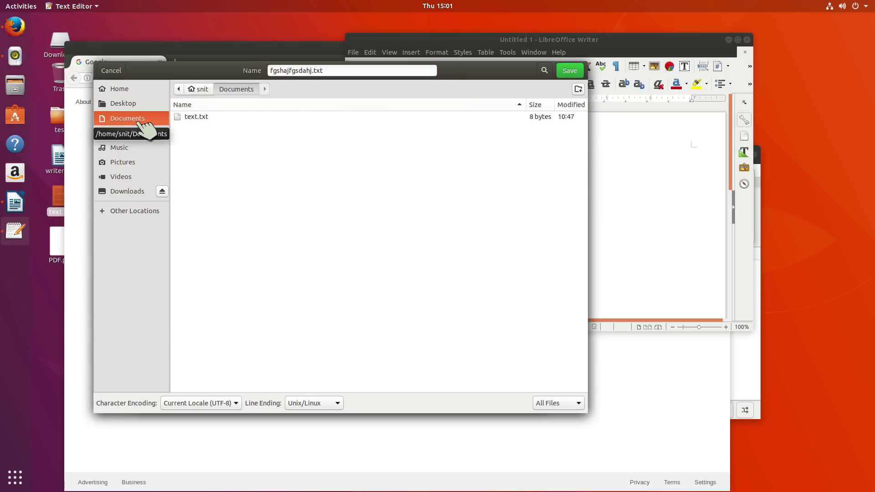
text(gjfdkslgjklsdfgjkl)
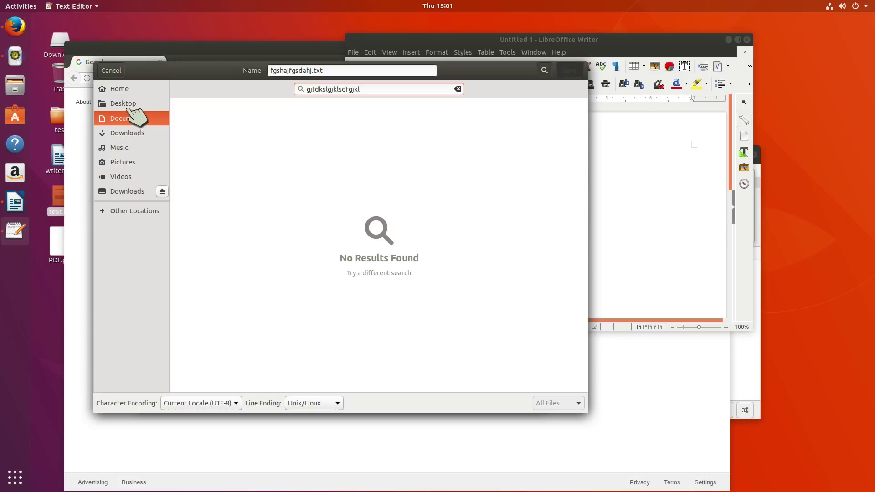
click(136, 109)
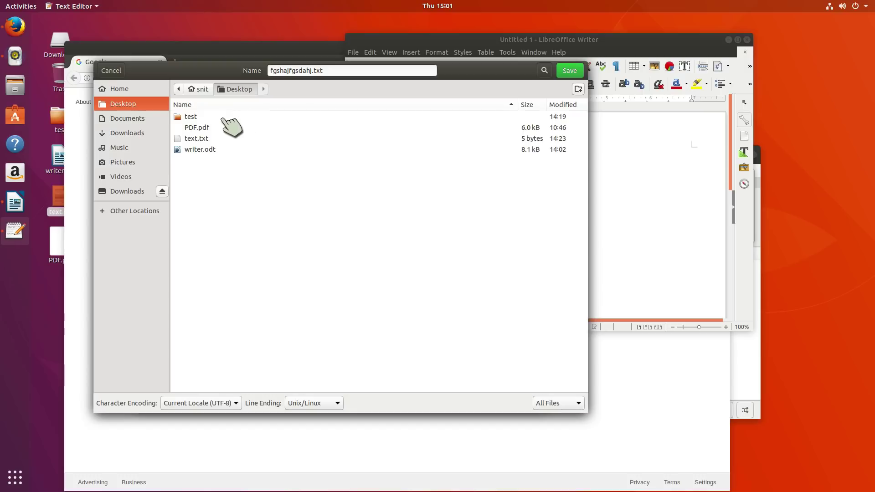
click(195, 120)
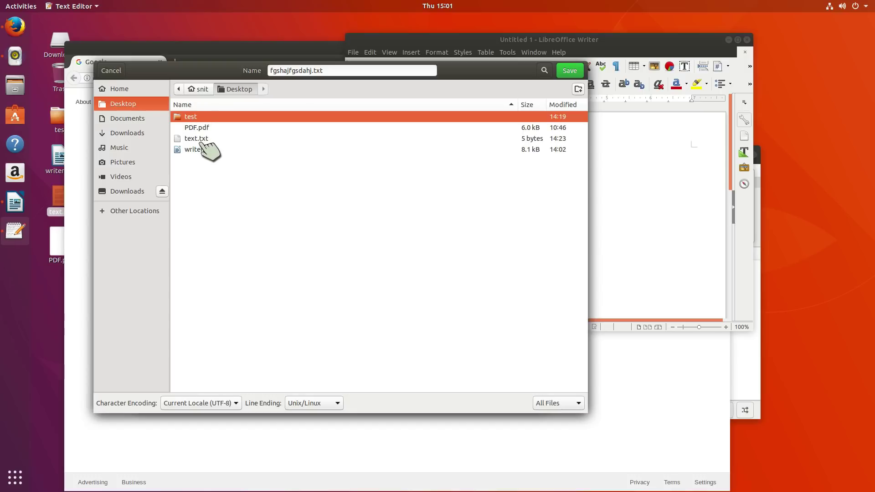
text(g)
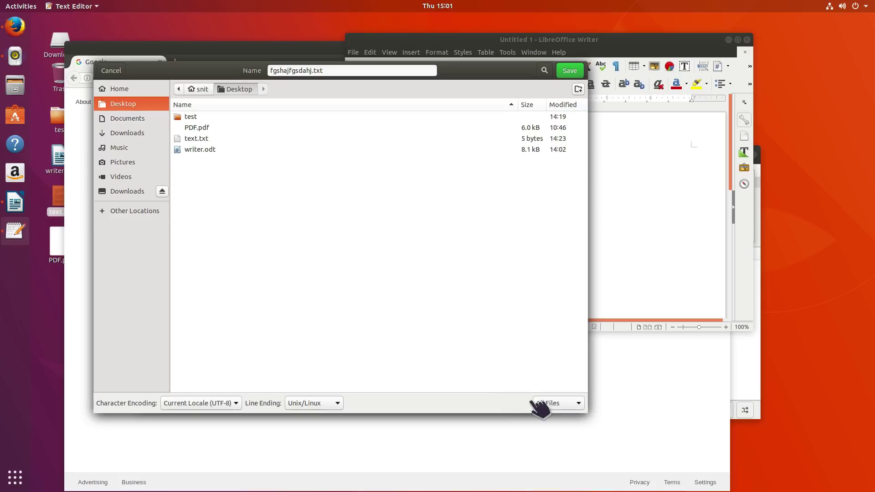
click(202, 128)
text(gfg)
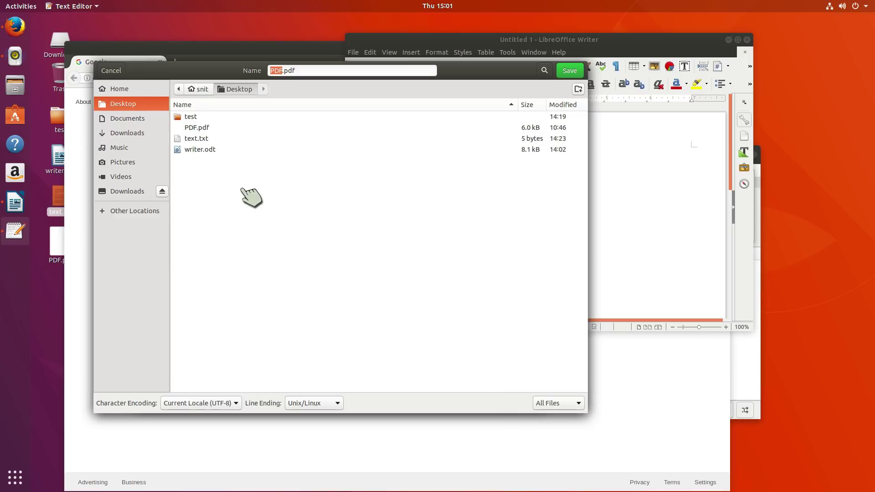
Drag the desktop test folder into the save dialog and save PDF.pdf inside it
click(122, 162)
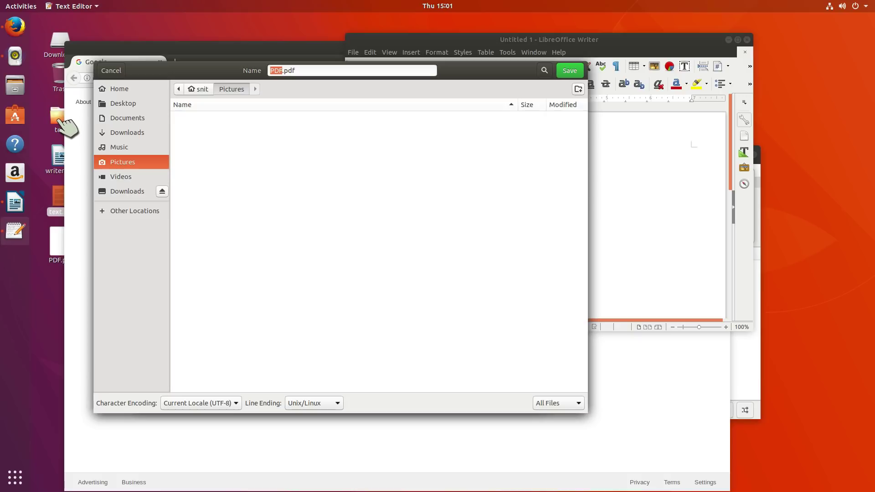
drag(68, 125, 251, 152)
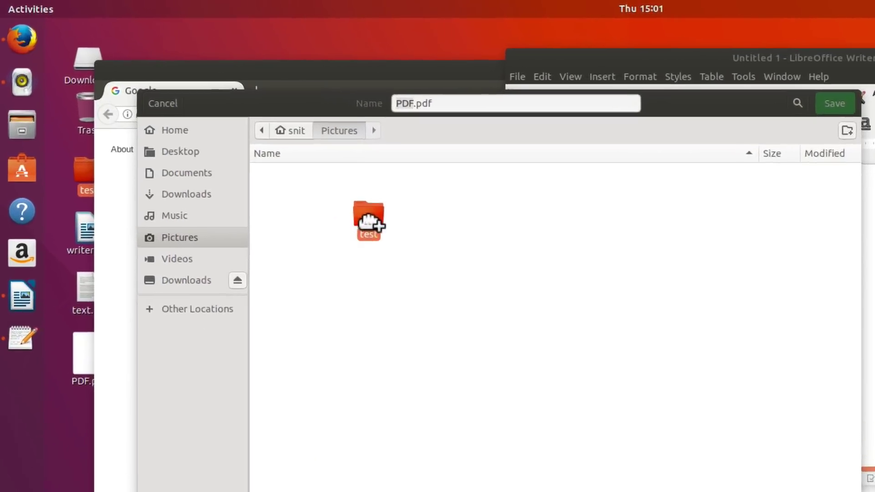
drag(367, 223, 368, 222)
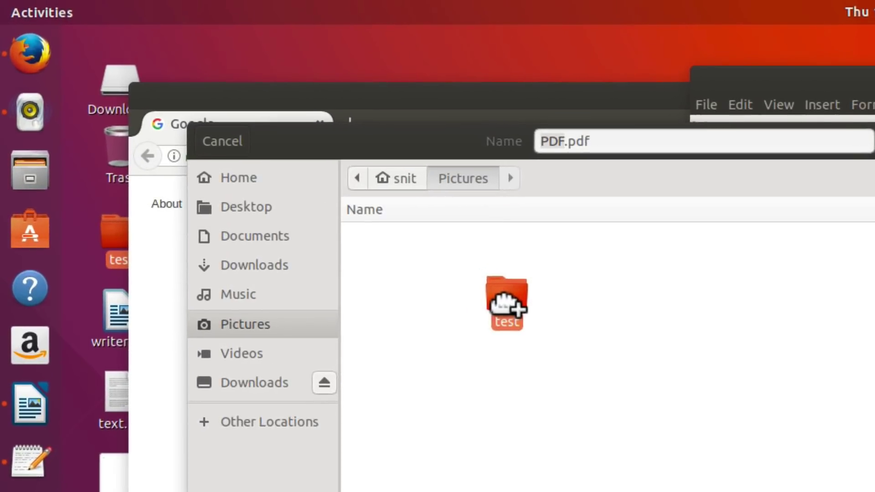
drag(506, 303, 431, 272)
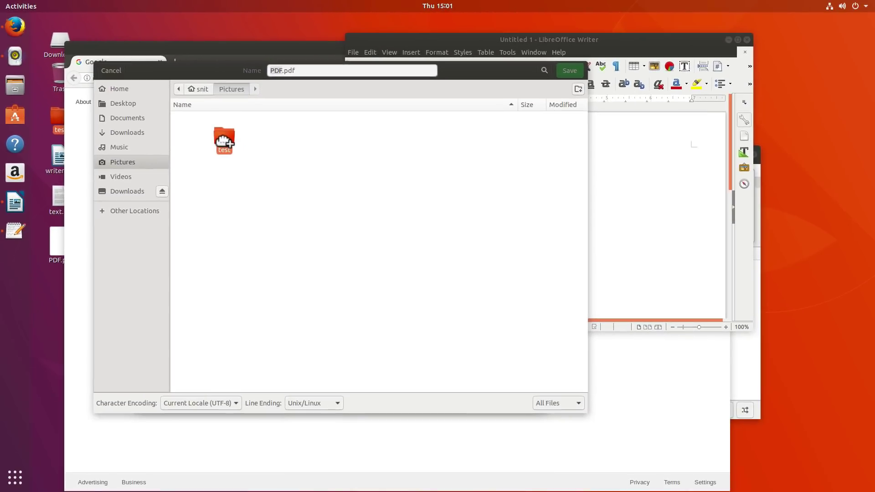
drag(224, 140, 226, 143)
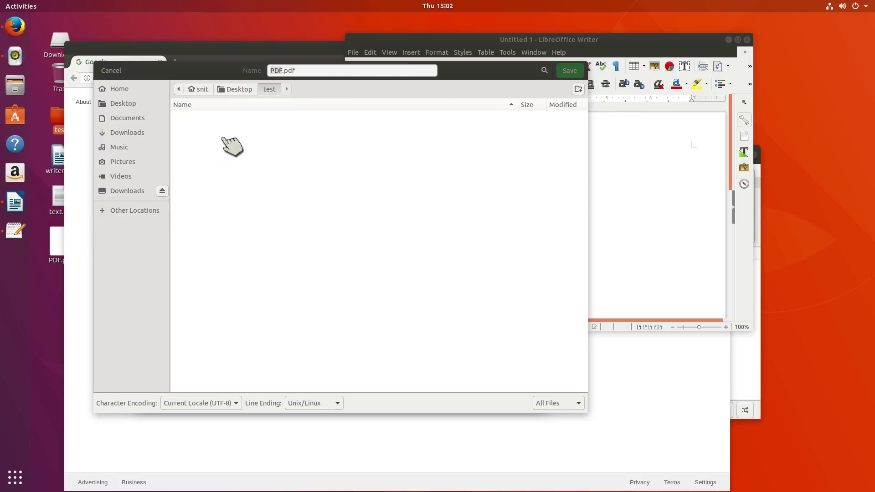
click(307, 71)
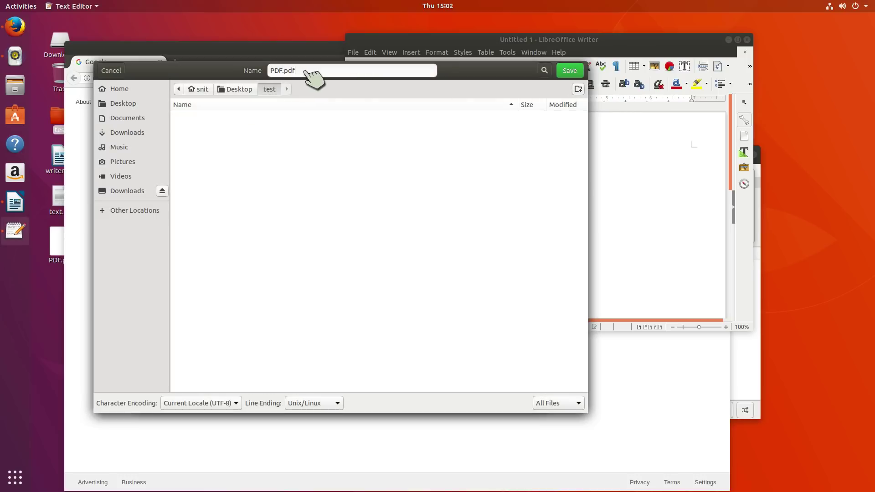
click(569, 72)
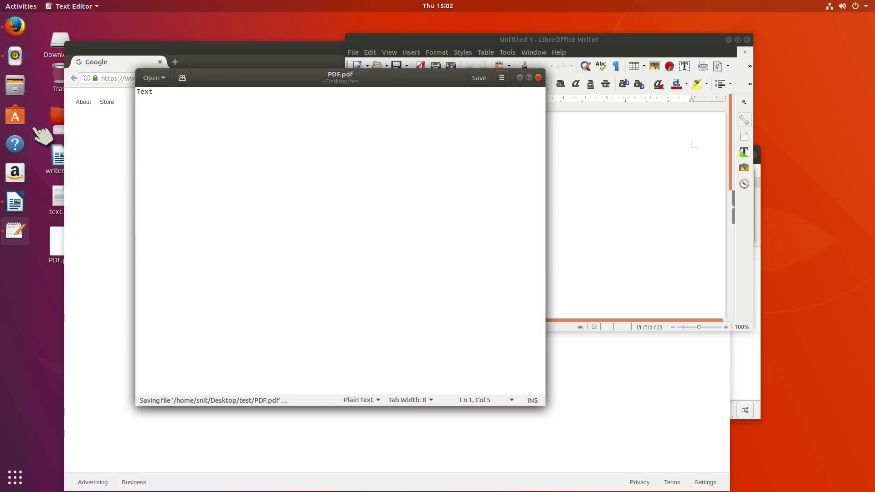
Open the desktop test folder to confirm PDF.pdf is there, then close it
click(60, 118)
double_click(60, 118)
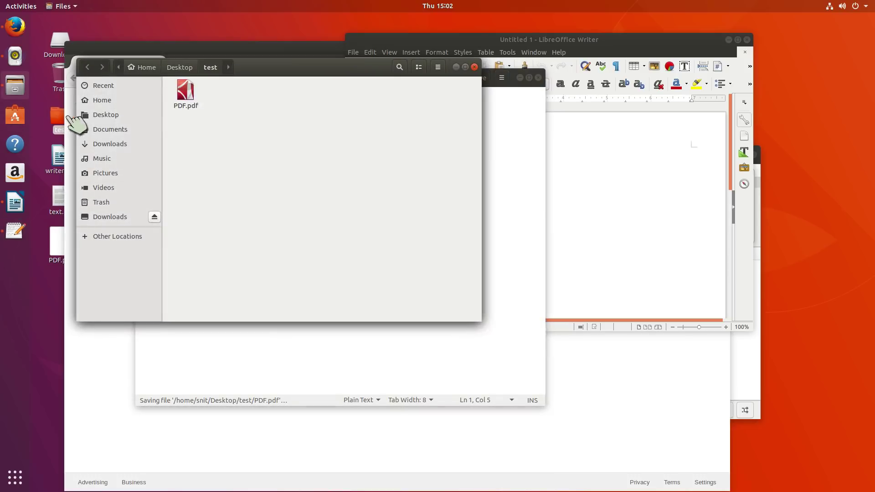
click(474, 67)
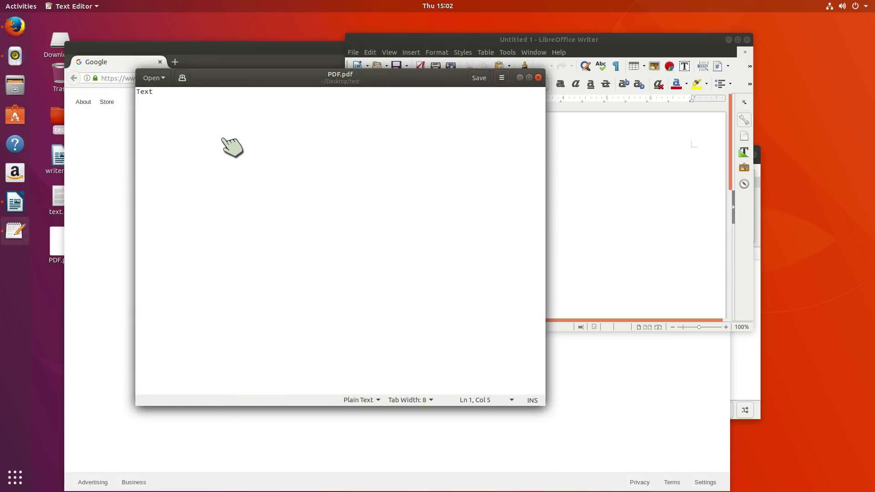
Close the text editor, Writer, Firefox and Rhythmbox windows, then launch Ubuntu Software
click(538, 78)
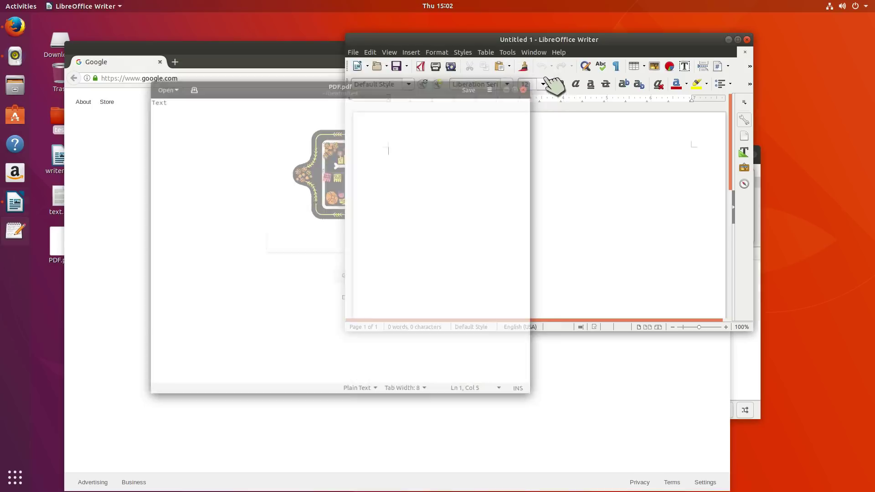
click(747, 39)
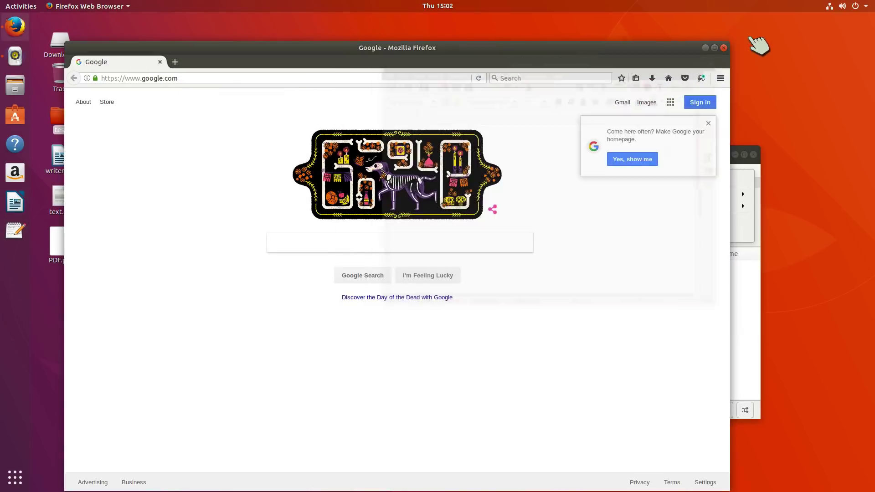
click(724, 48)
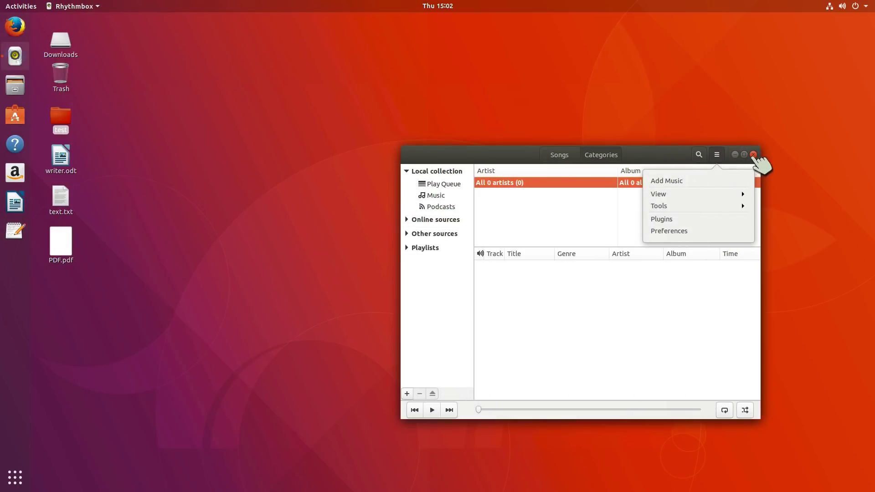
click(755, 155)
click(754, 155)
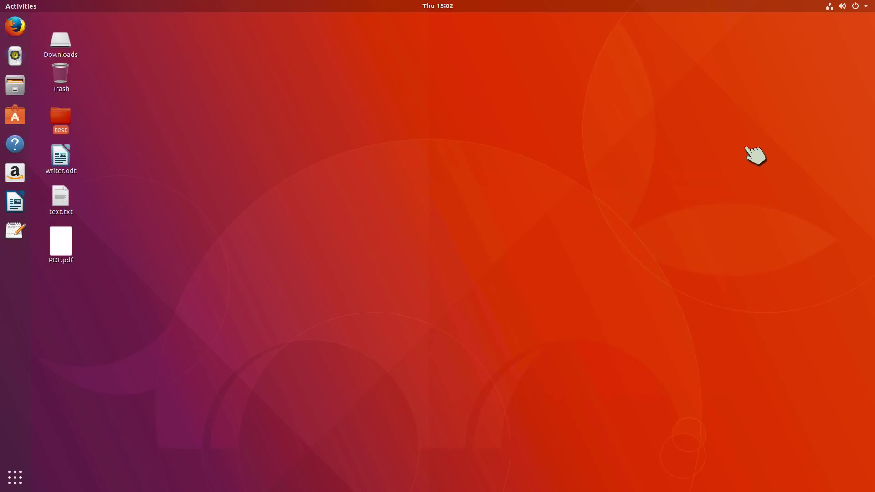
click(237, 175)
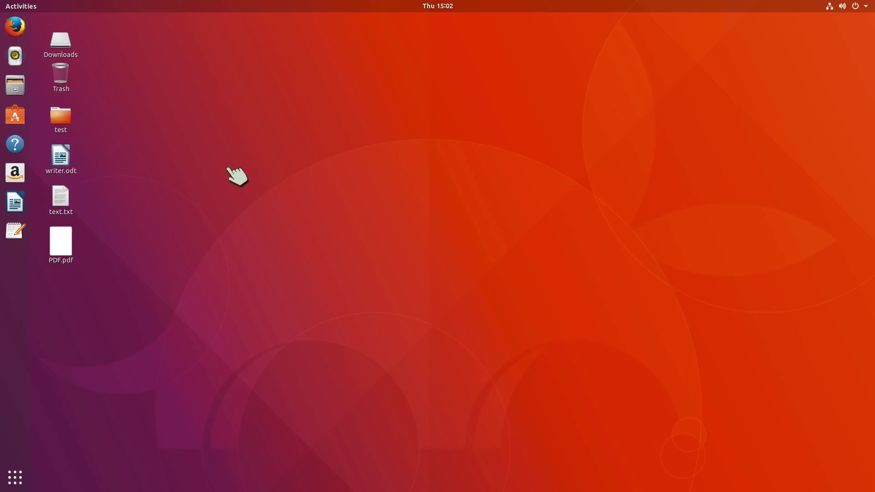
click(26, 119)
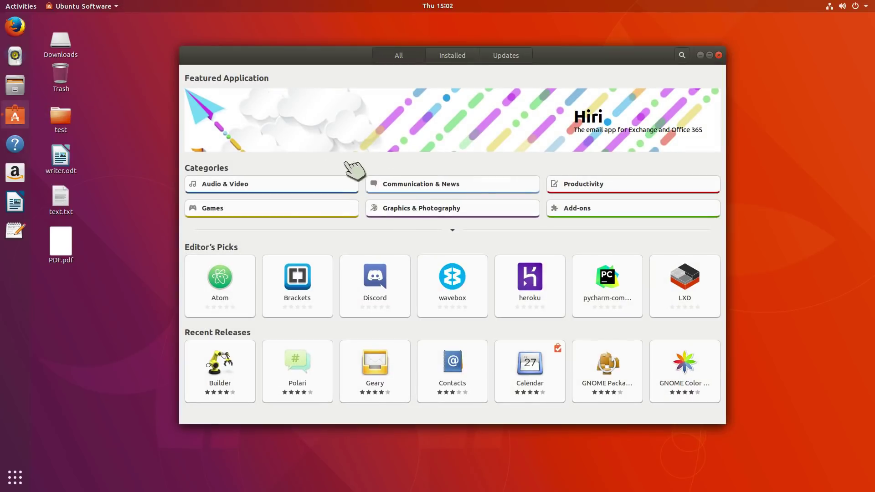
Search Ubuntu Software for 'chrom', scroll the Chromium results, then close the store
click(682, 53)
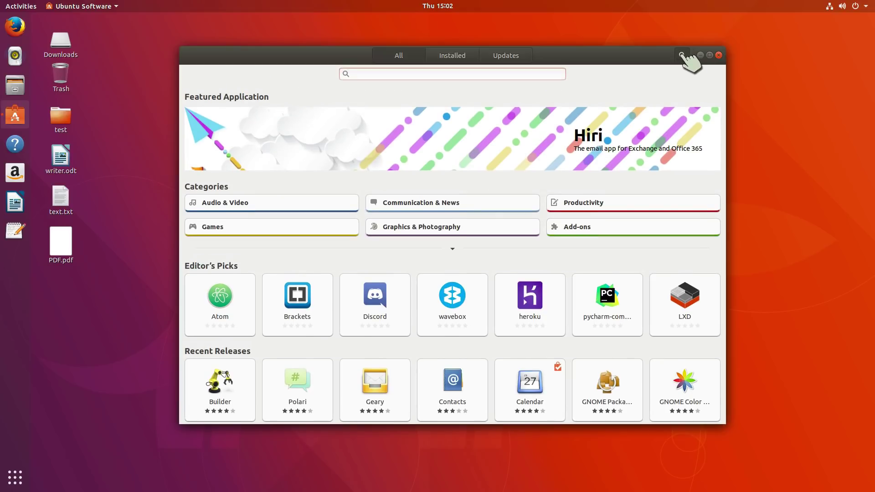
text(chom)
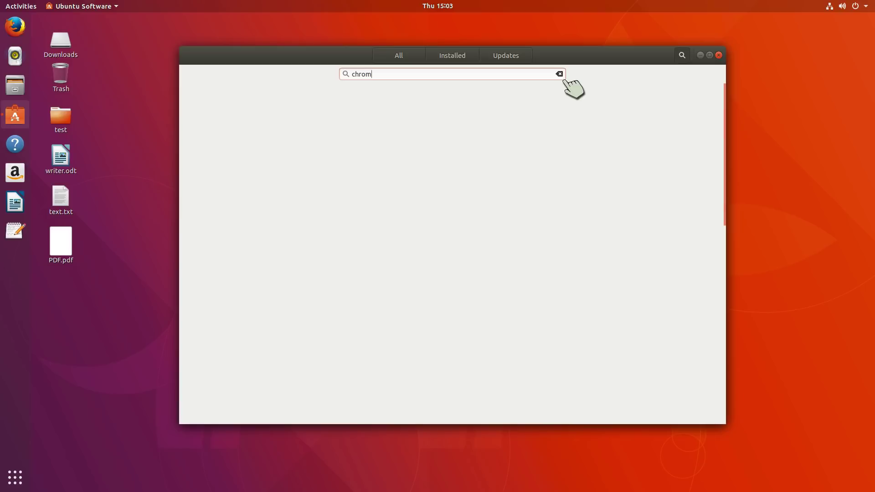
click(560, 74)
text(chr)
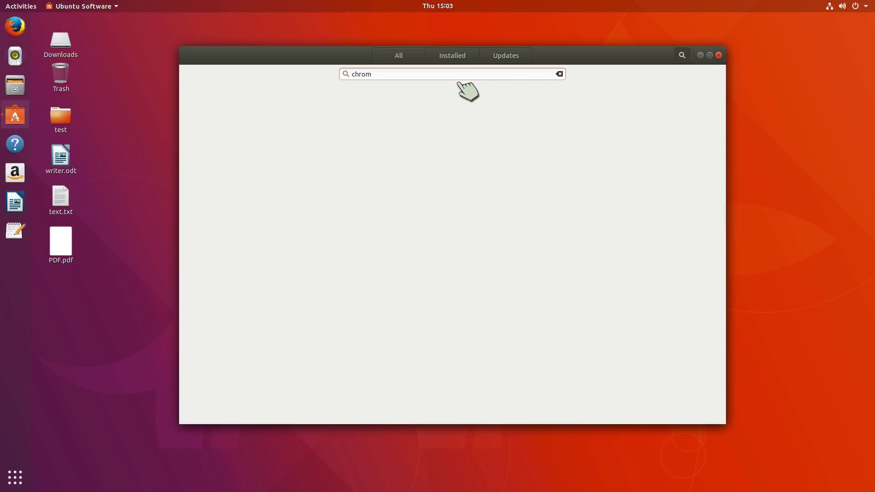
click(677, 60)
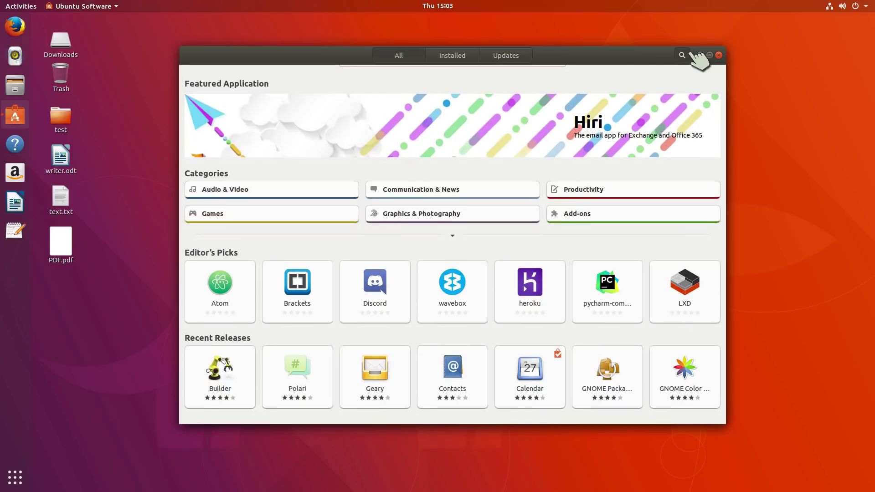
click(677, 60)
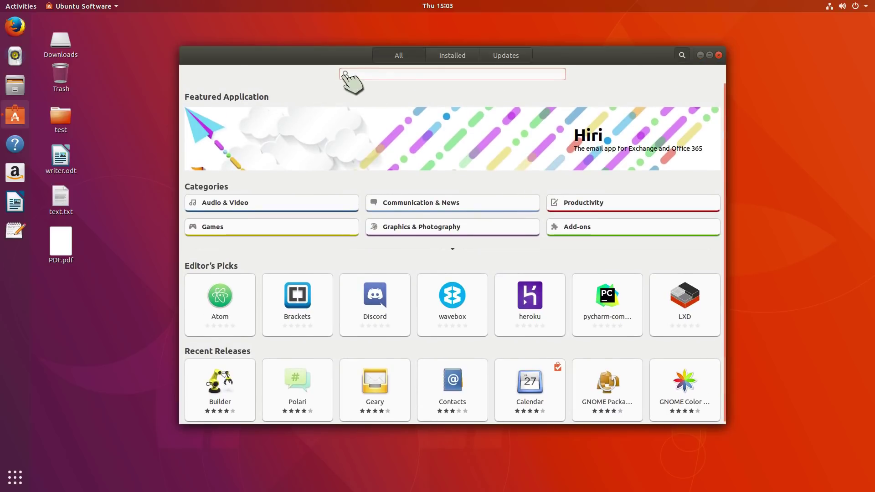
text(chrom)
scroll(346, 219, down, 5)
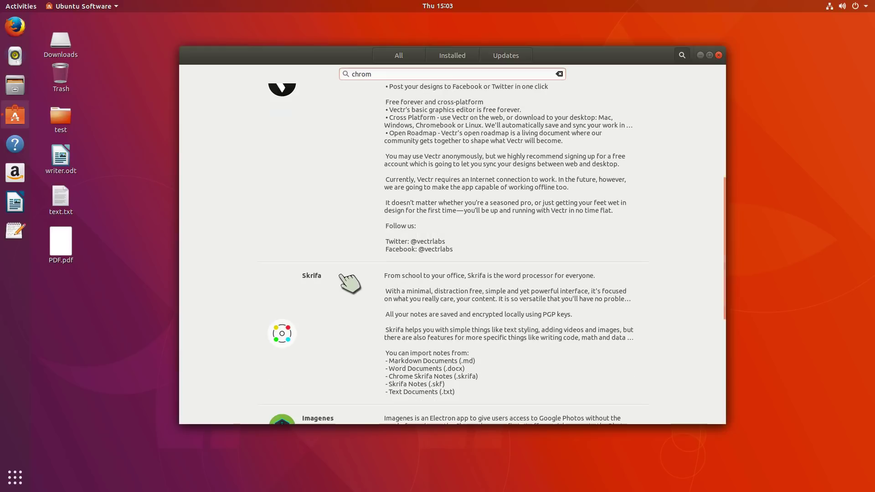
scroll(351, 297, down, 4)
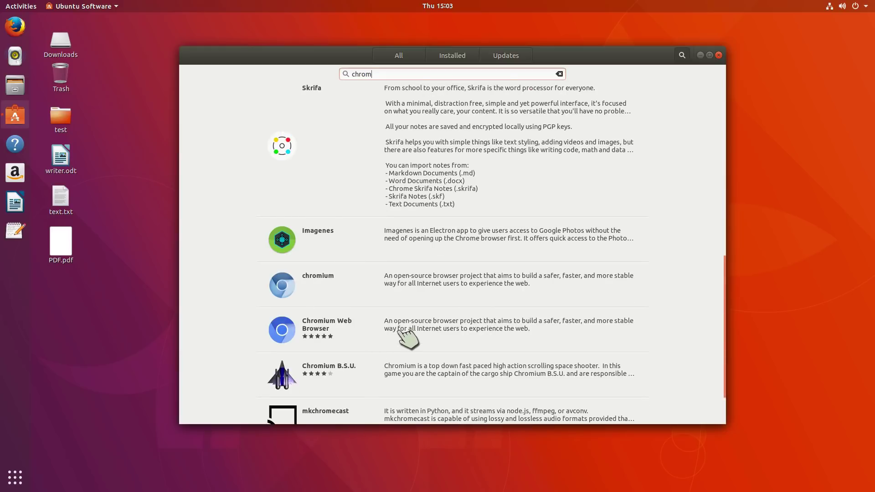
click(719, 56)
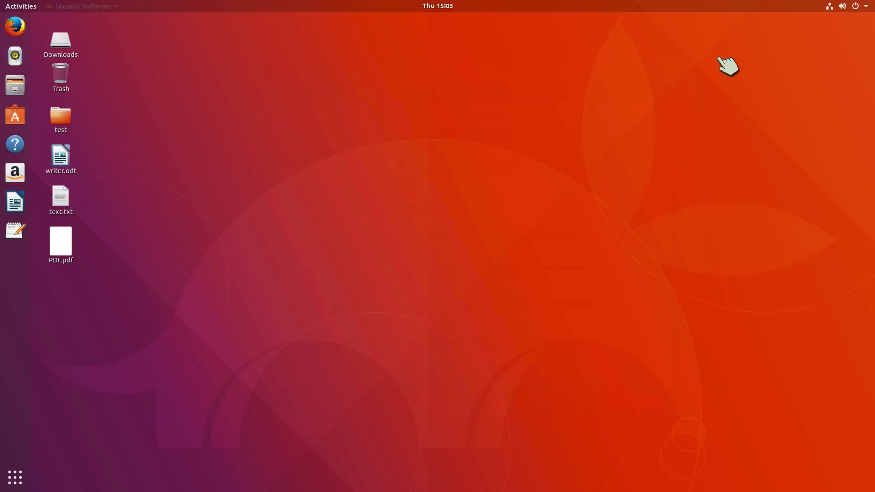
Reopen Firefox and load windscribe.com from a new tab's site tile
click(15, 28)
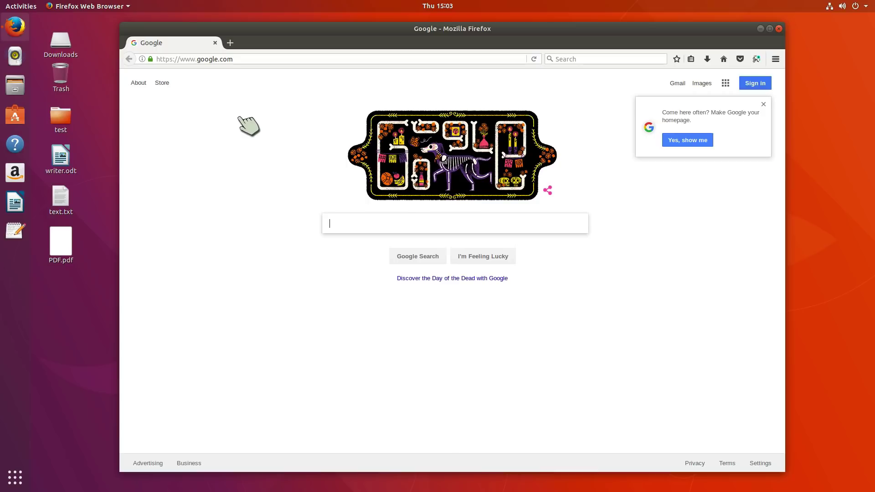
click(231, 42)
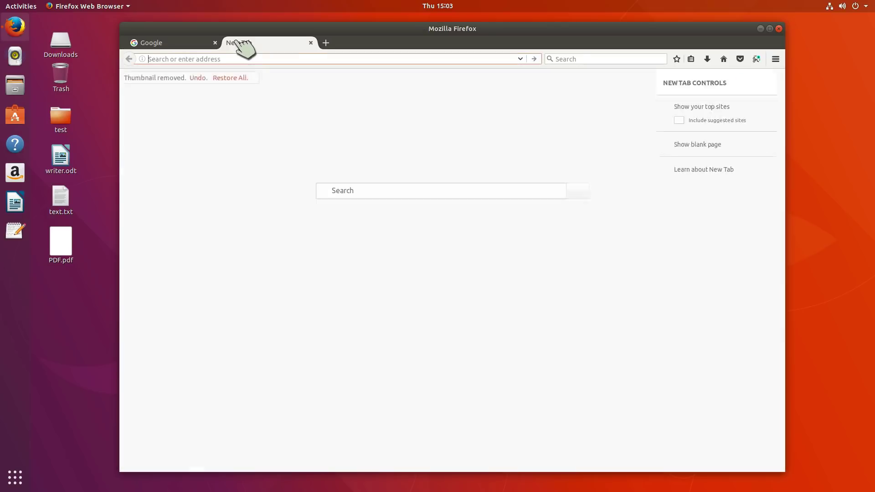
click(269, 175)
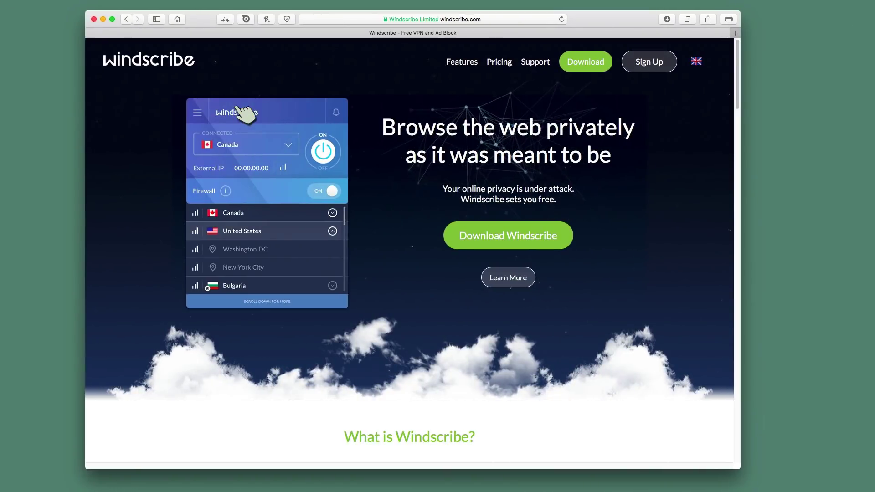
Download Windscribe for Mac and open the downloaded Windscribe.dmg disk image
click(511, 237)
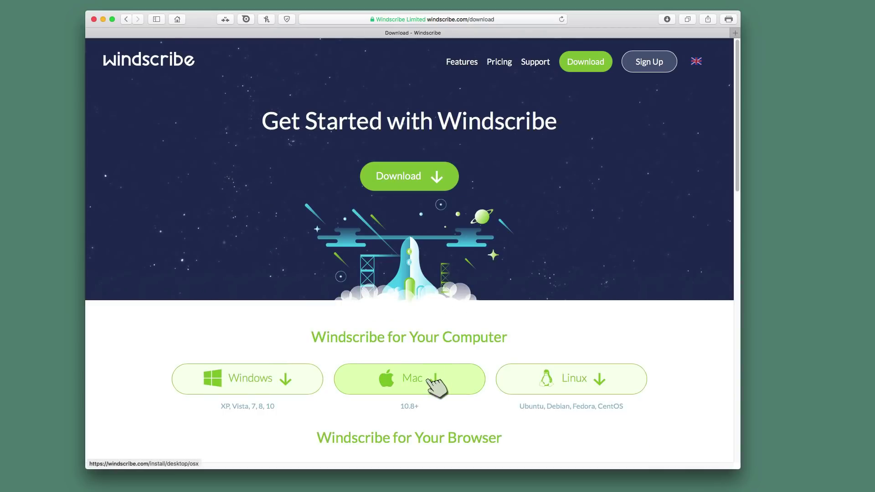
click(429, 380)
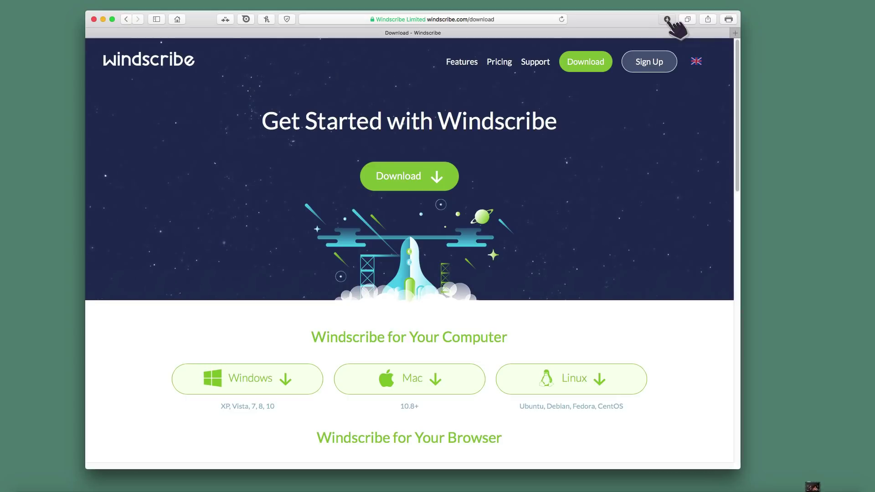
click(667, 20)
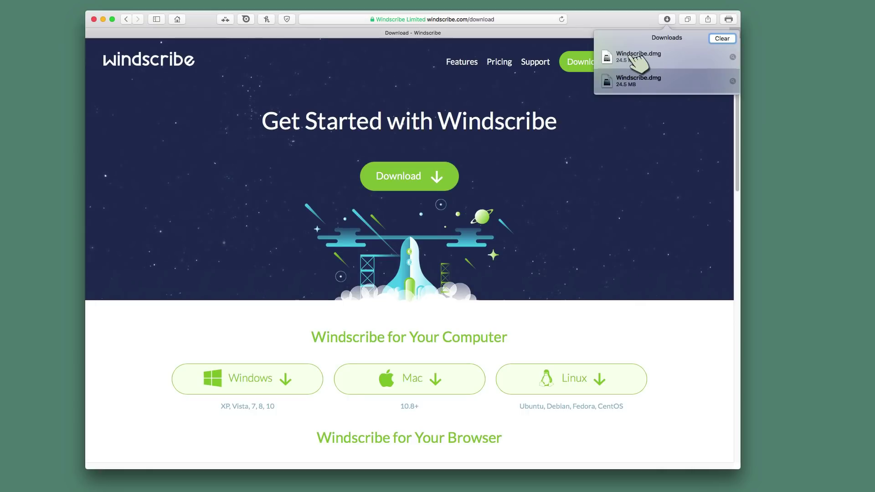
double_click(638, 57)
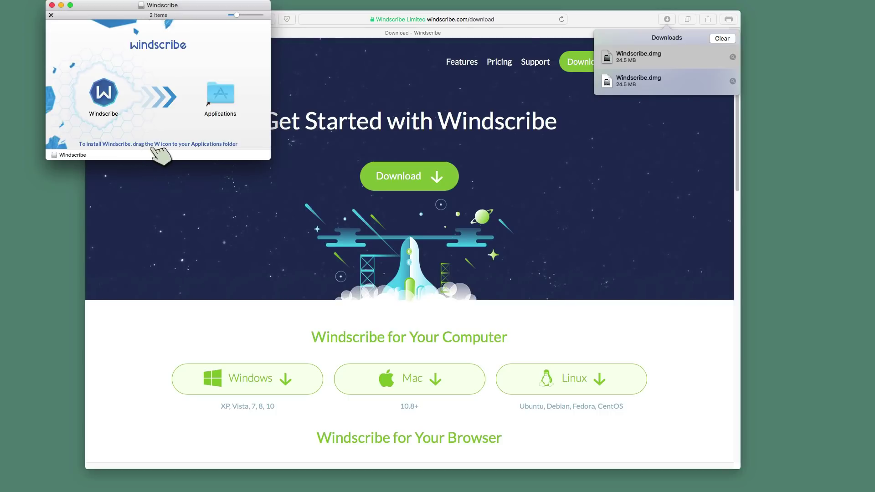
Drag the Windscribe app to Applications, then stop instead of replacing the existing copy
click(114, 92)
drag(116, 94, 221, 96)
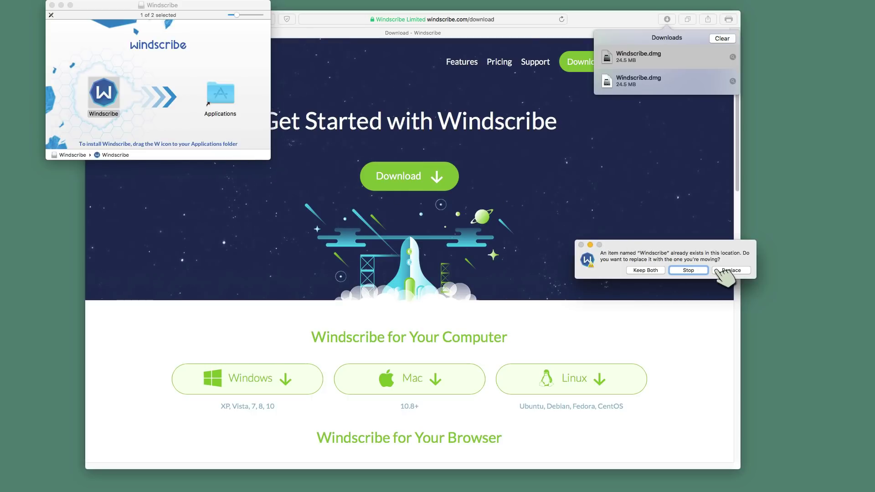
click(690, 271)
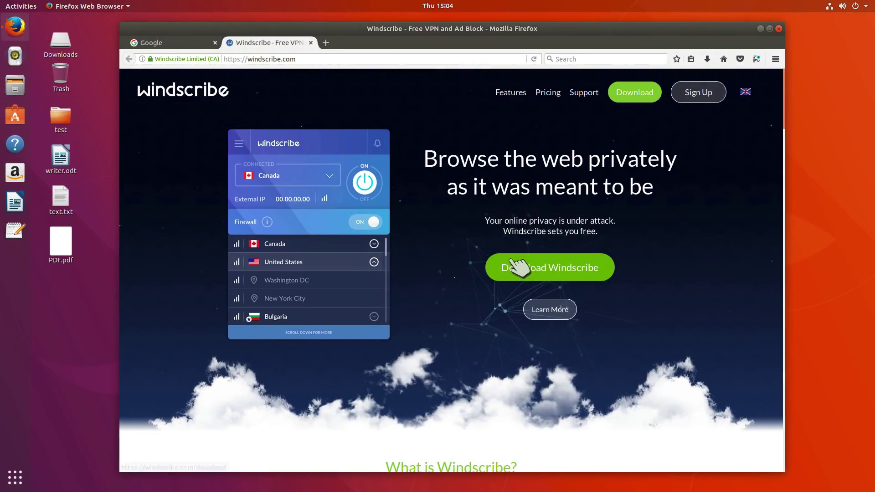
Go to the Windscribe download page and open its VPN for Linux setup guide
click(517, 265)
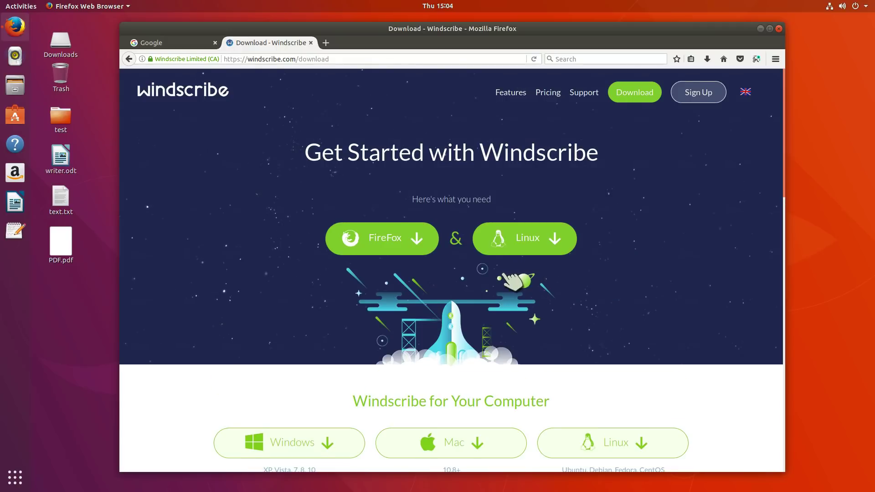
scroll(505, 277, down, 2)
scroll(499, 287, down, 1)
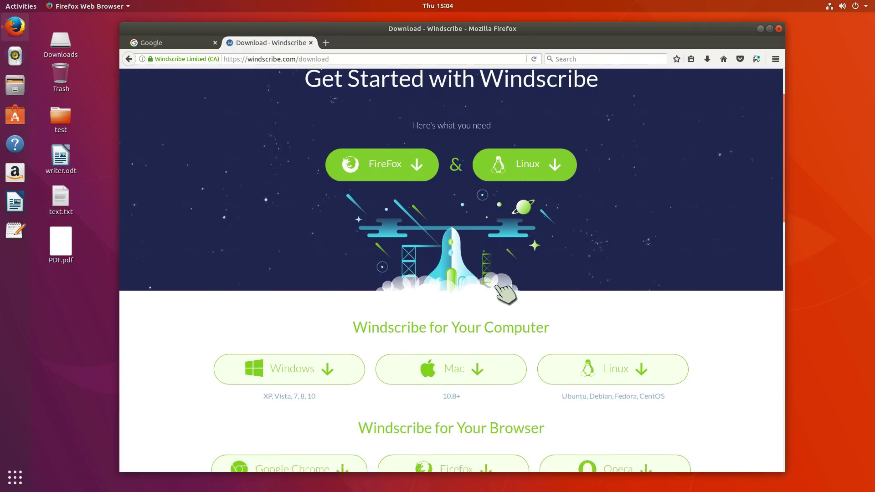
click(632, 369)
Choose Ubuntu 17.04 under Pick Your Distro to display its install steps
scroll(520, 329, down, 4)
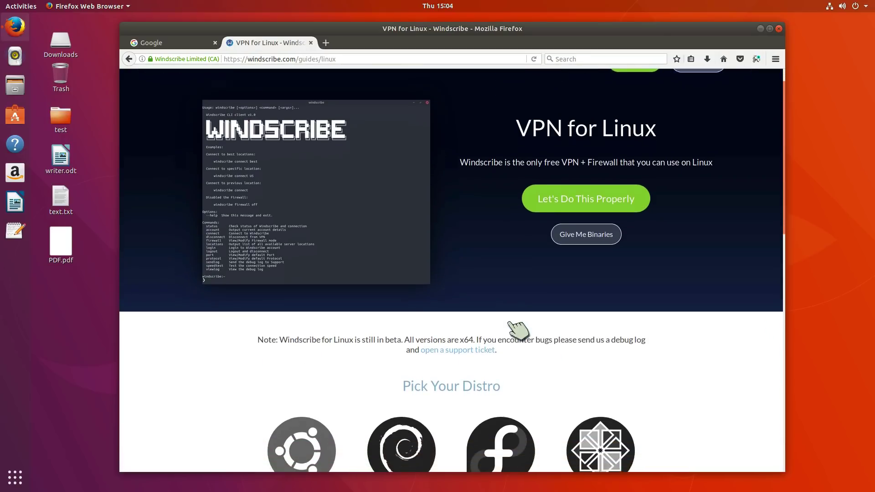
scroll(519, 329, down, 3)
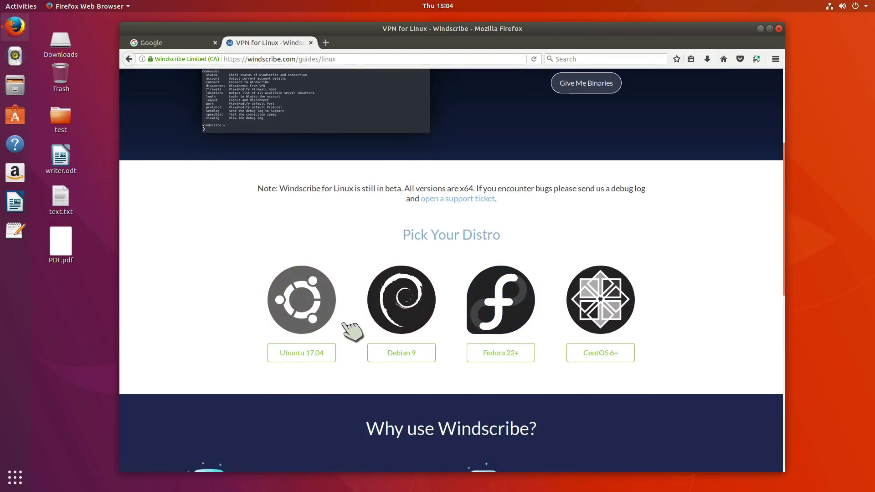
click(311, 314)
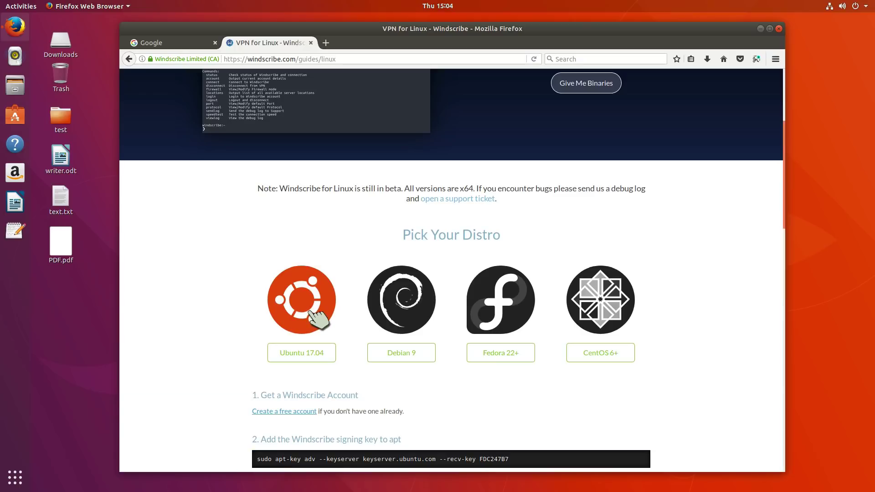
click(306, 359)
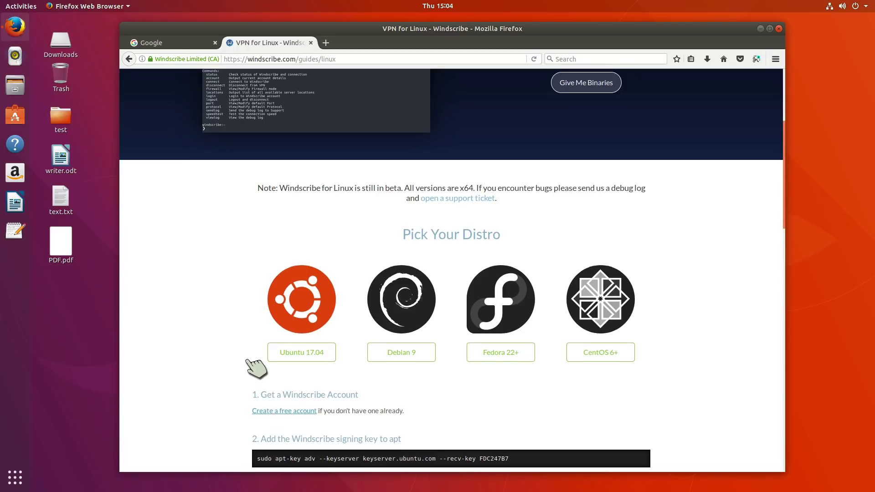
scroll(255, 366, down, 2)
scroll(255, 365, down, 2)
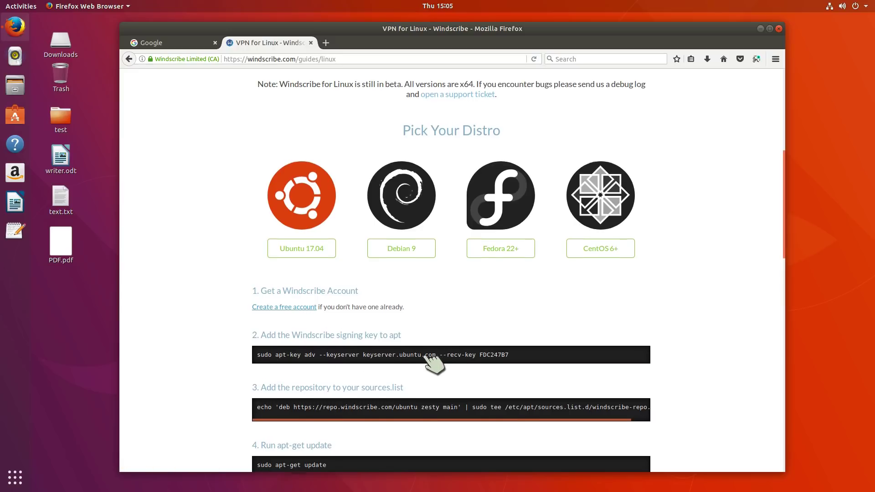
Read down the Ubuntu install commands, scrolling the step-3 code block sideways, then close the VPN for Linux tab
scroll(382, 352, down, 1)
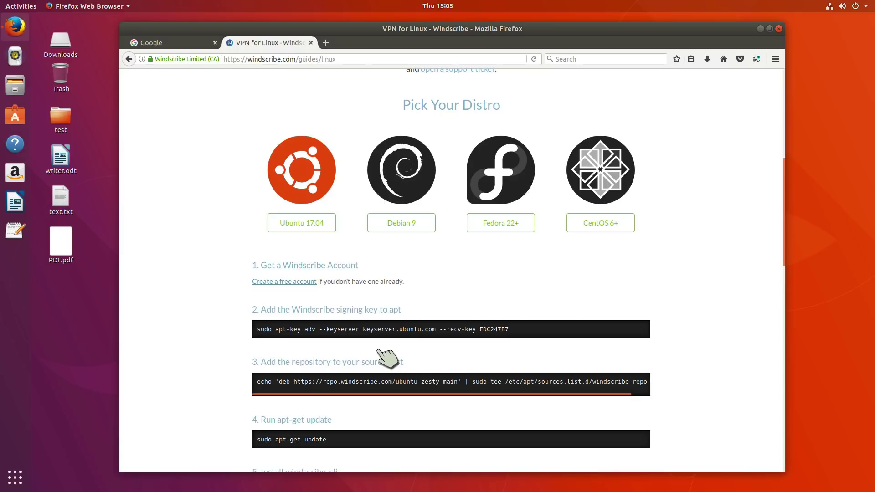
scroll(383, 345, down, 2)
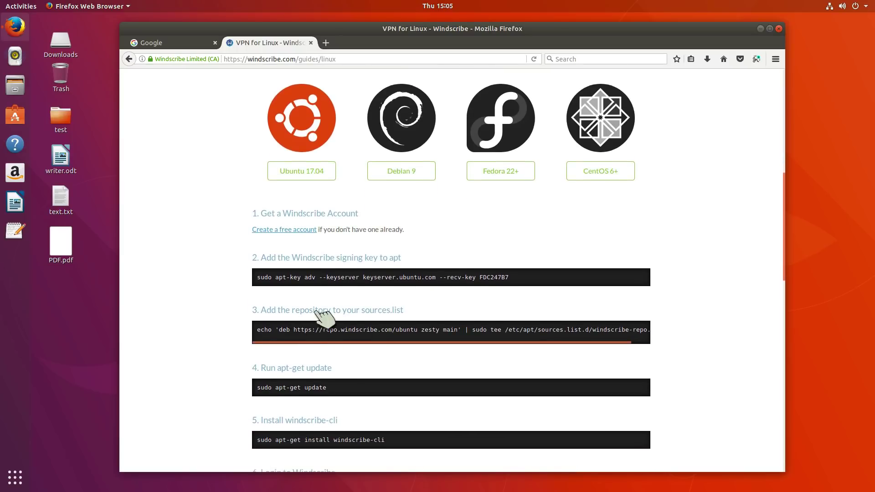
scroll(270, 342, down, 1)
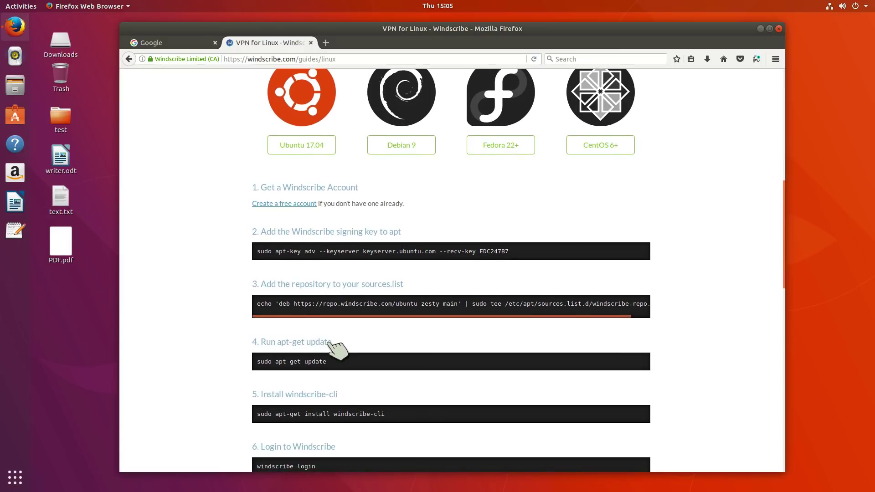
scroll(315, 397, down, 1)
scroll(238, 385, down, 6)
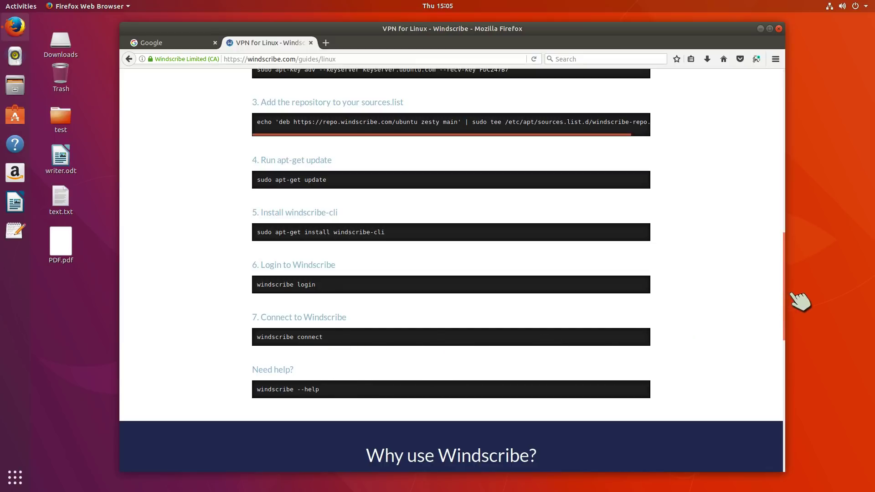
mouse_move(785, 295)
mouse_down()
mouse_move(785, 265)
mouse_move(785, 285)
mouse_up()
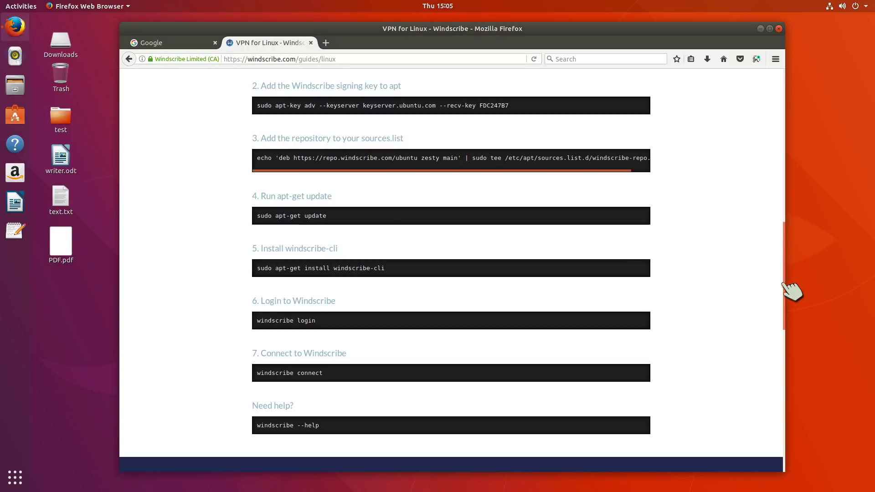
mouse_move(400, 169)
mouse_down()
mouse_move(454, 173)
mouse_move(387, 171)
mouse_up()
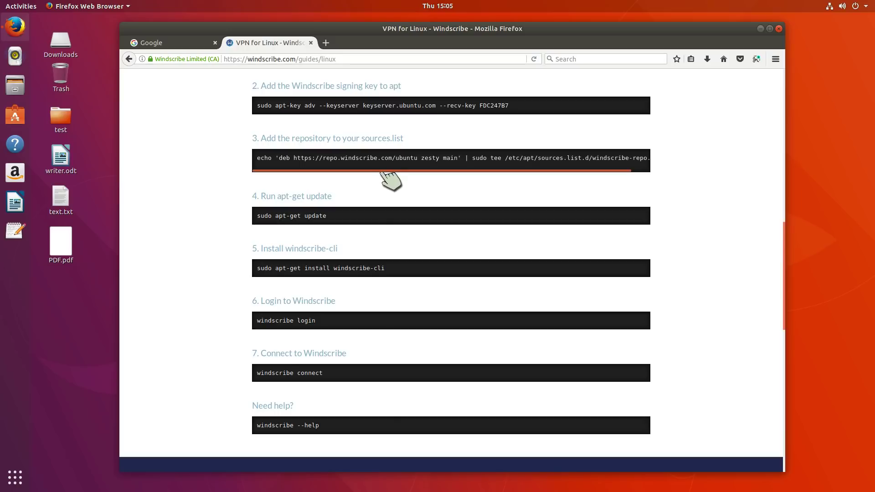
click(311, 43)
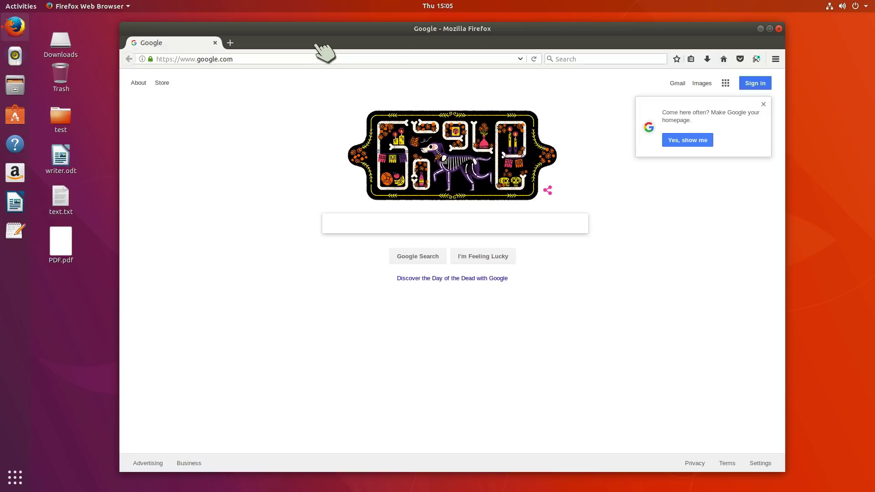
Close Firefox, view the November 2017 calendar from the top-bar clock, then dismiss it
click(779, 29)
click(438, 6)
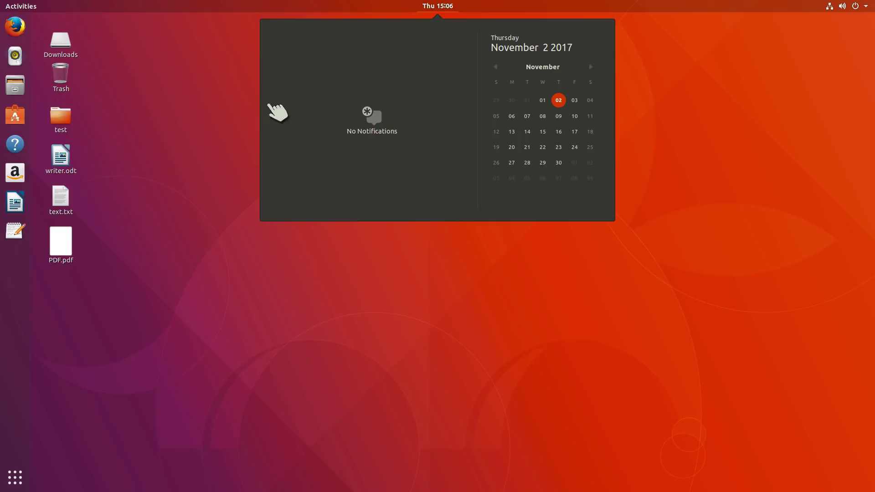
click(203, 126)
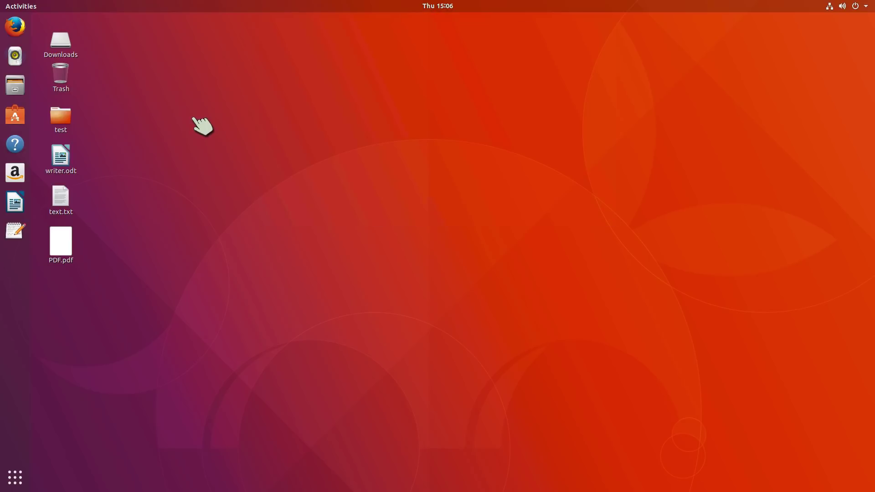